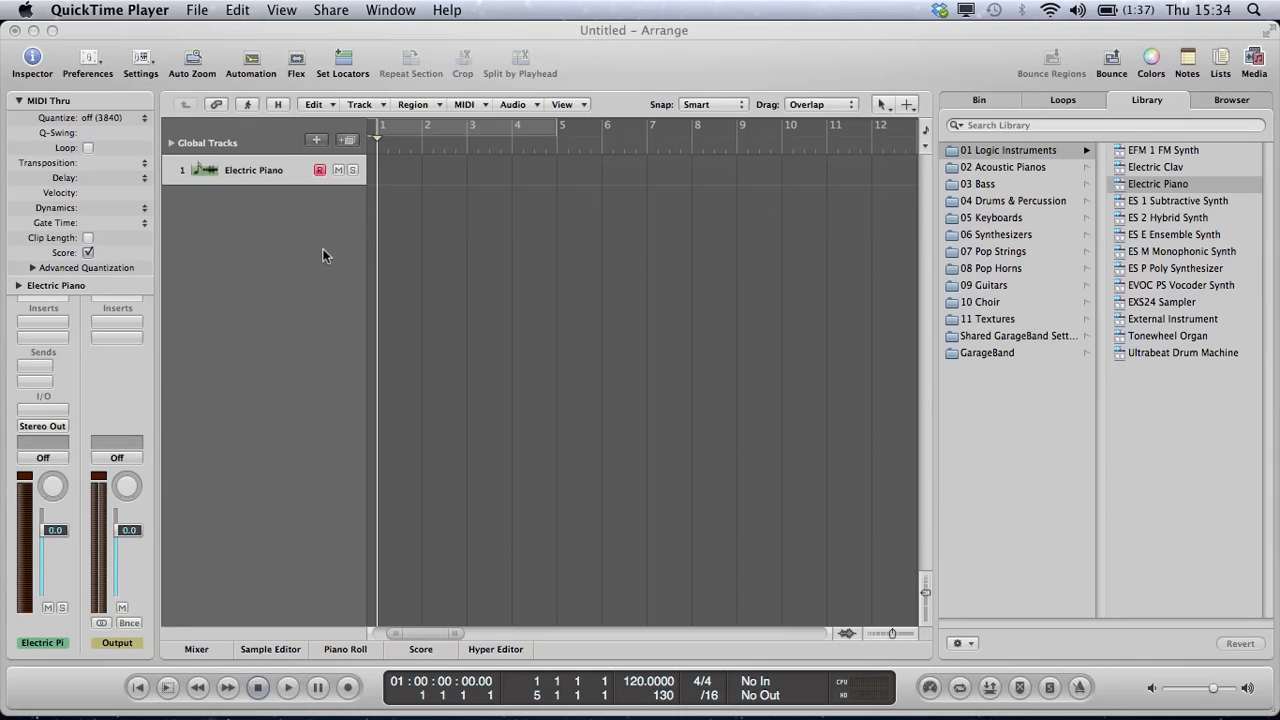
# - Load XLN Audio's Addictive Drums as the instrument on the Electric Piano track and move its window up to show it fully
pyautogui.click(58, 411)
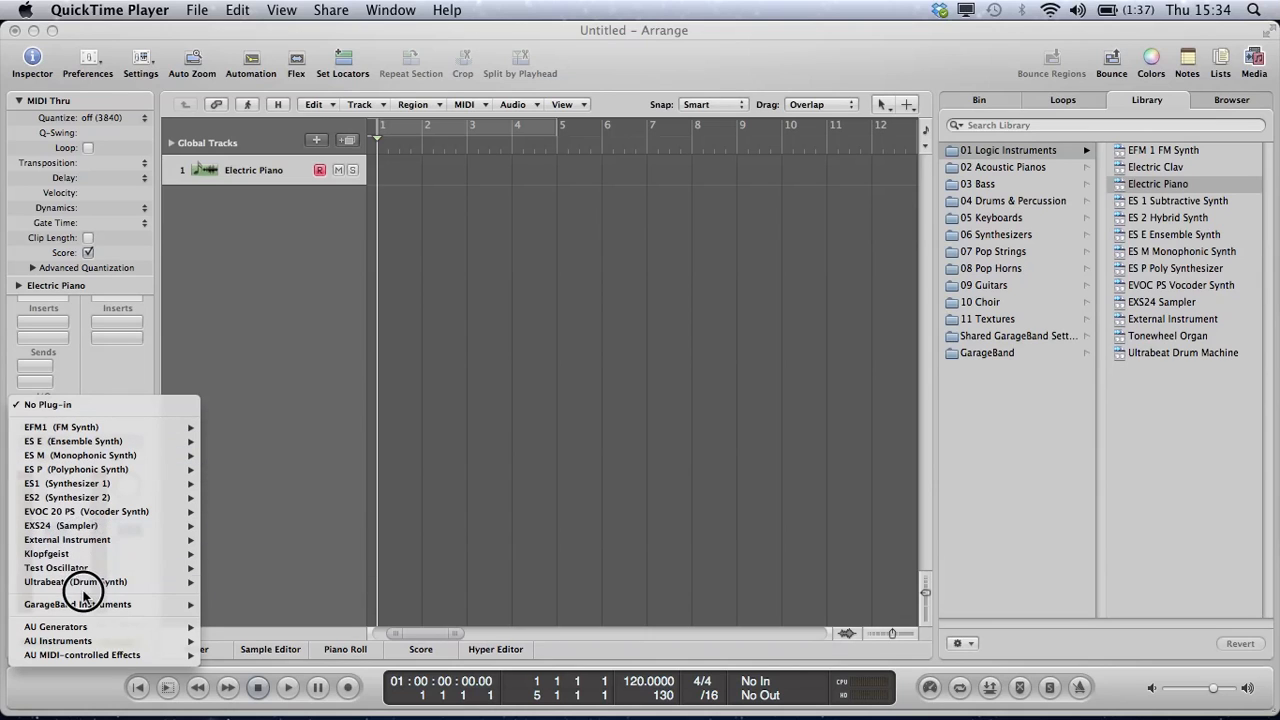
pyautogui.moveTo(76, 645)
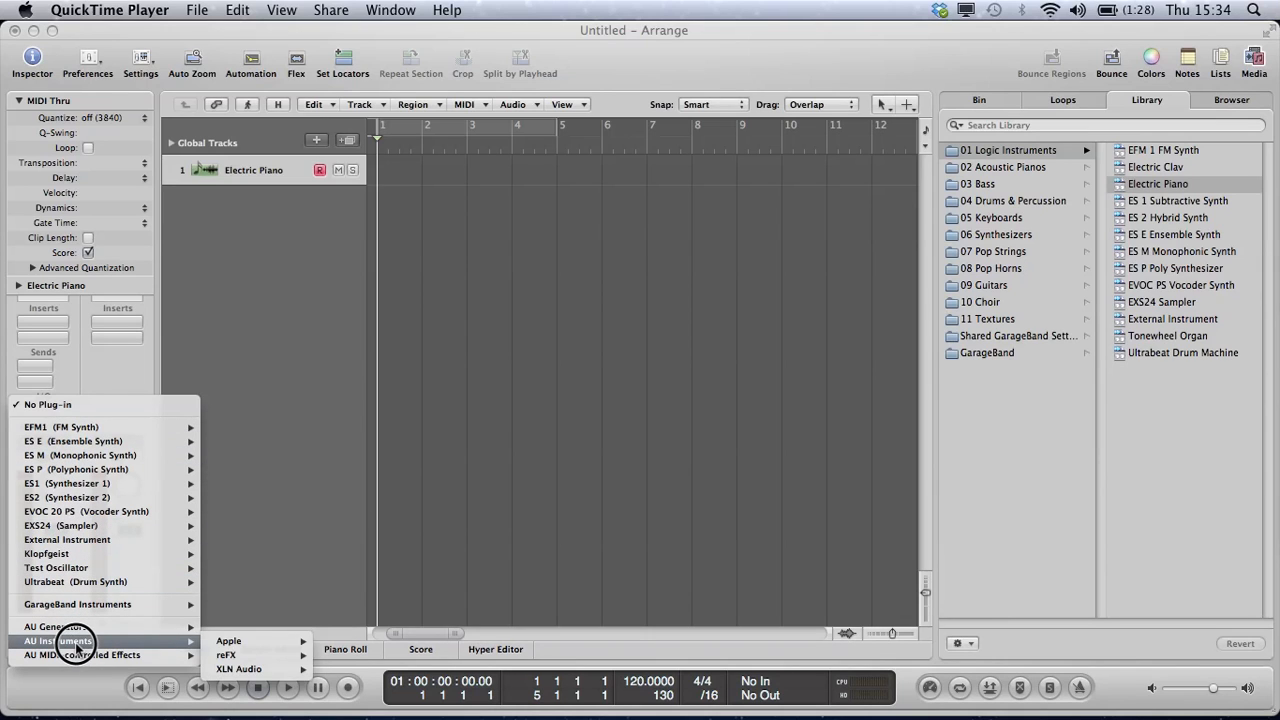
pyautogui.moveTo(258, 670)
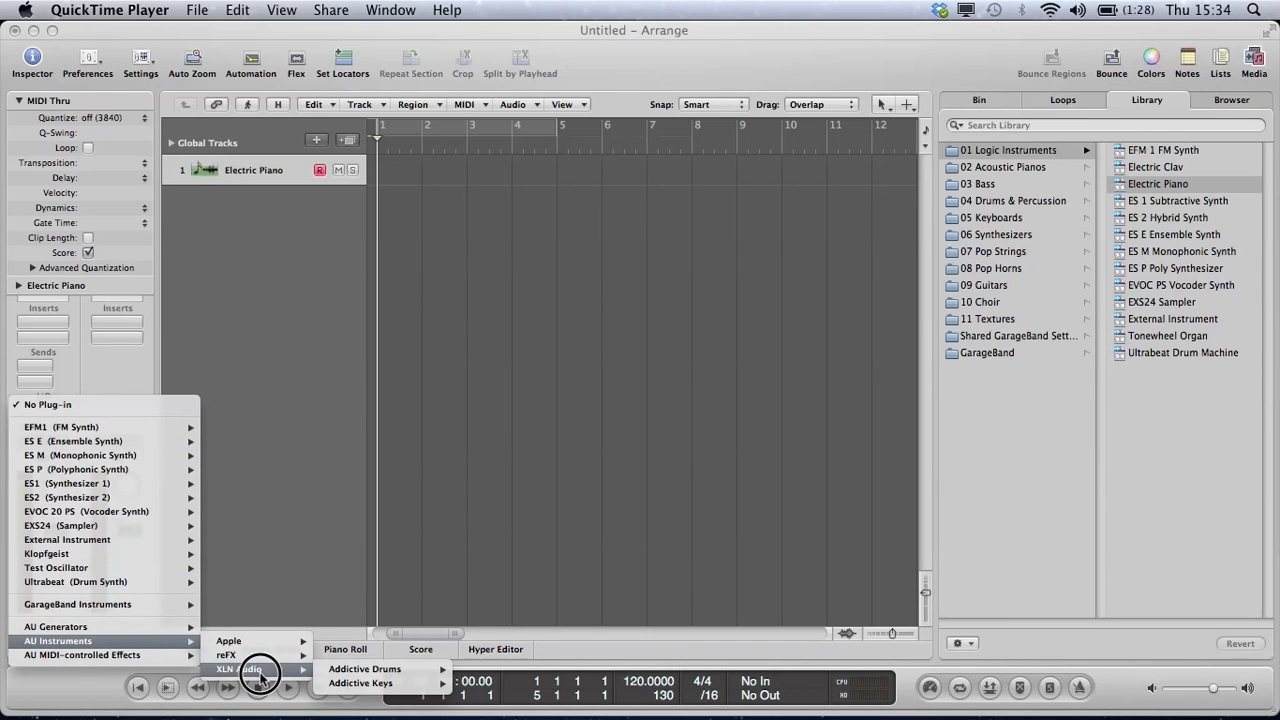
pyautogui.click(348, 680)
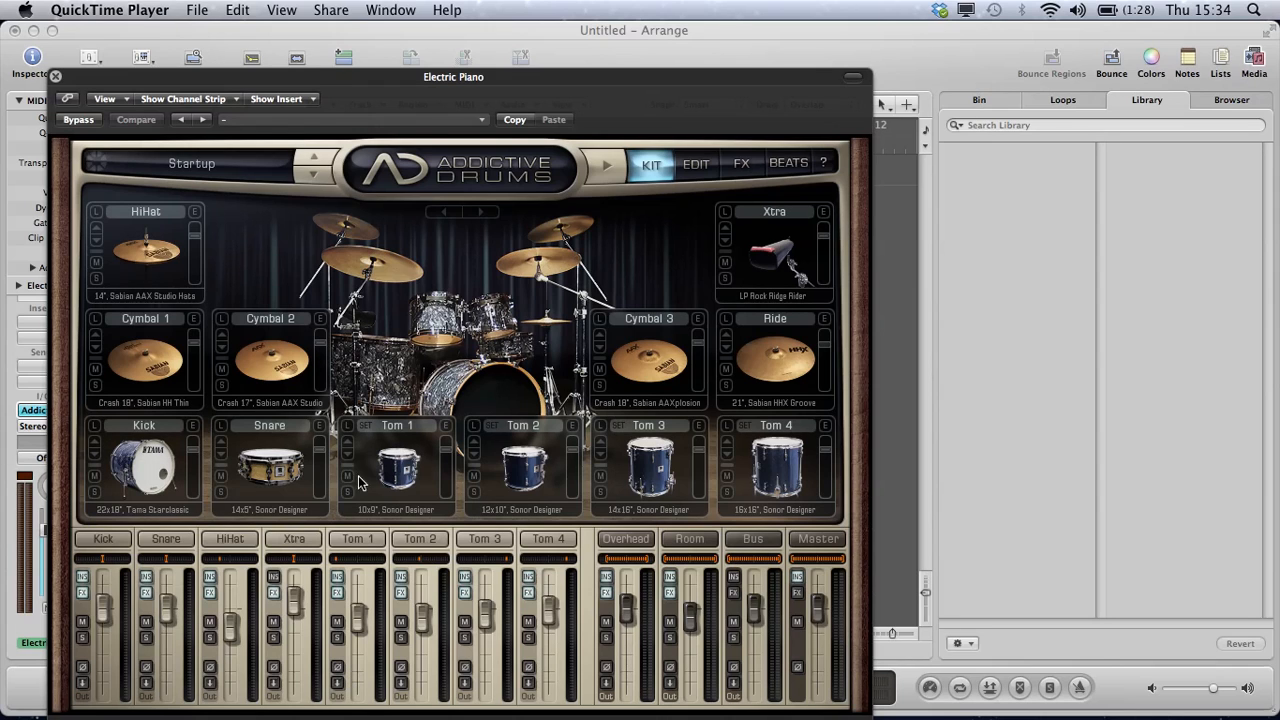
pyautogui.moveTo(451, 66); pyautogui.dragTo(455, 20)
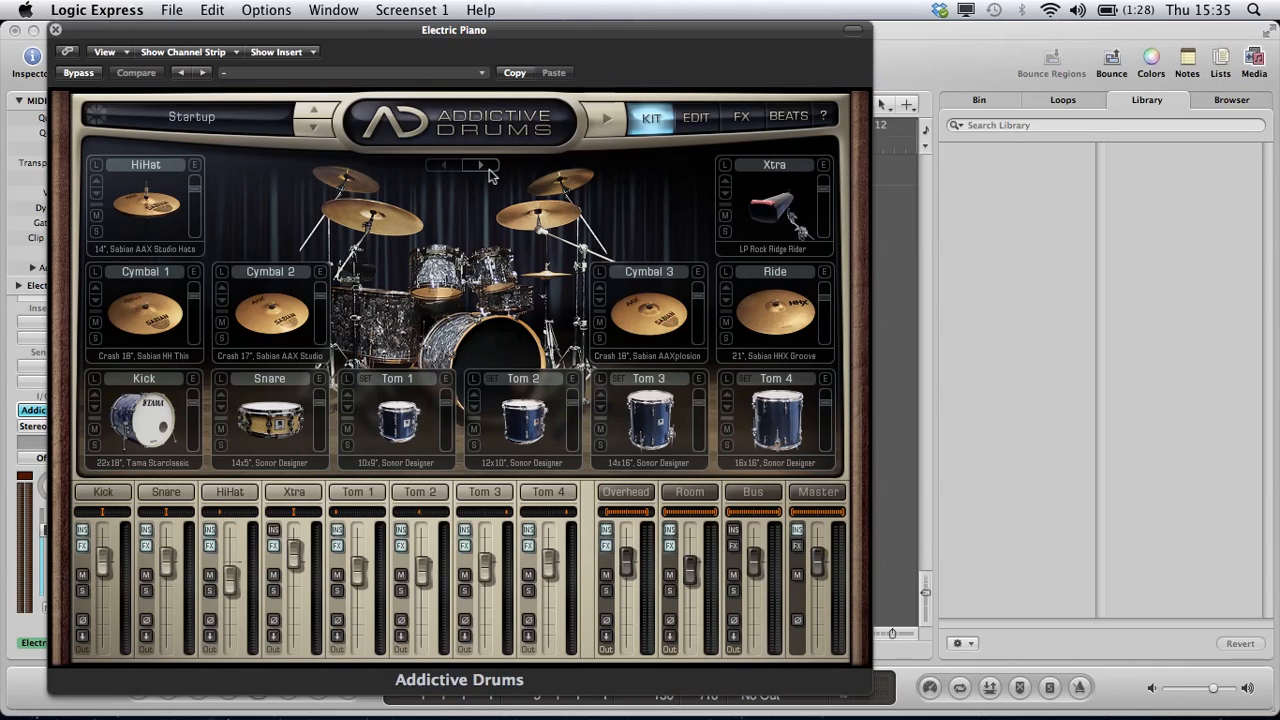
# - Preview the Startup kit's beat and audition the kick drum repeatedly
pyautogui.click(606, 122)
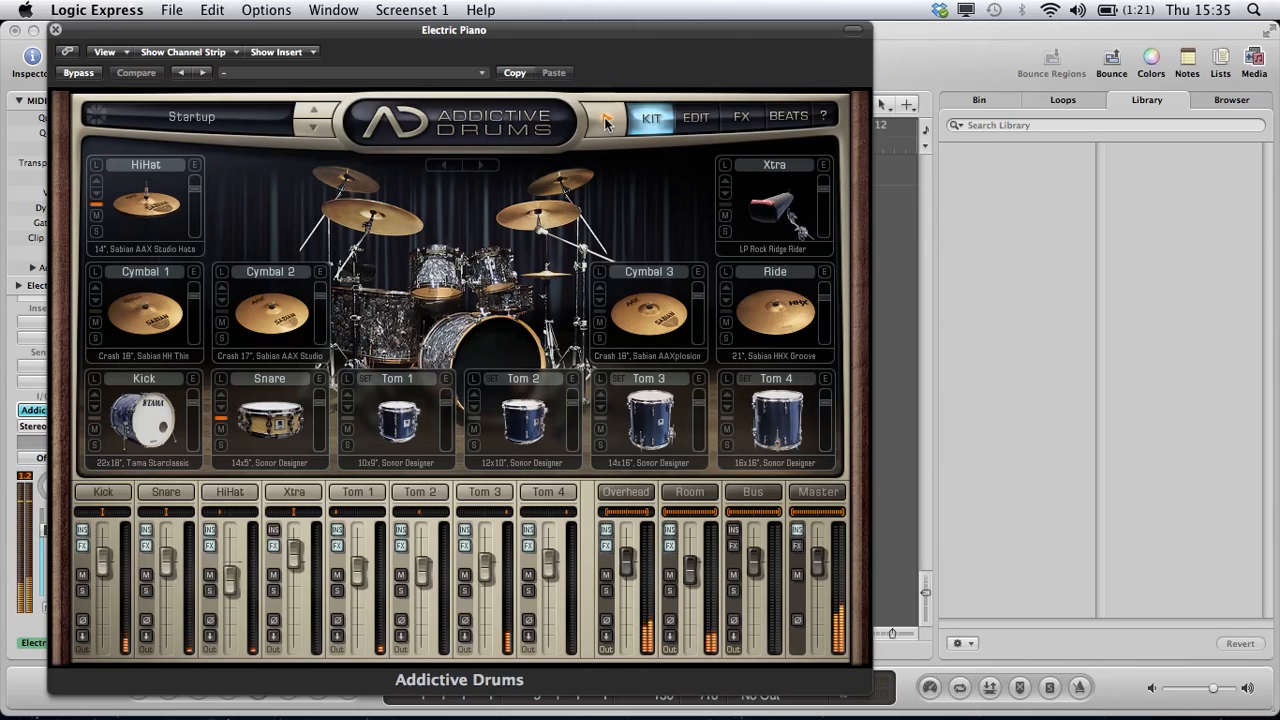
pyautogui.click(606, 121)
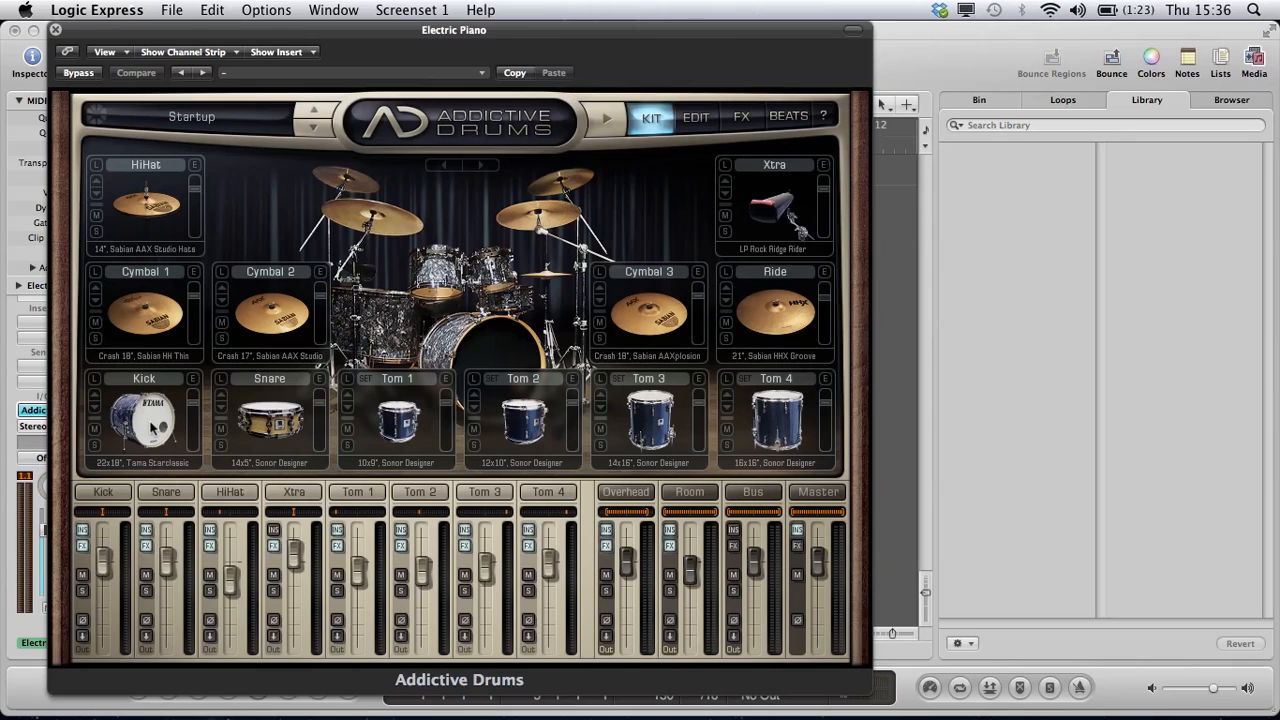
pyautogui.click(152, 428)
pyautogui.click(152, 428)
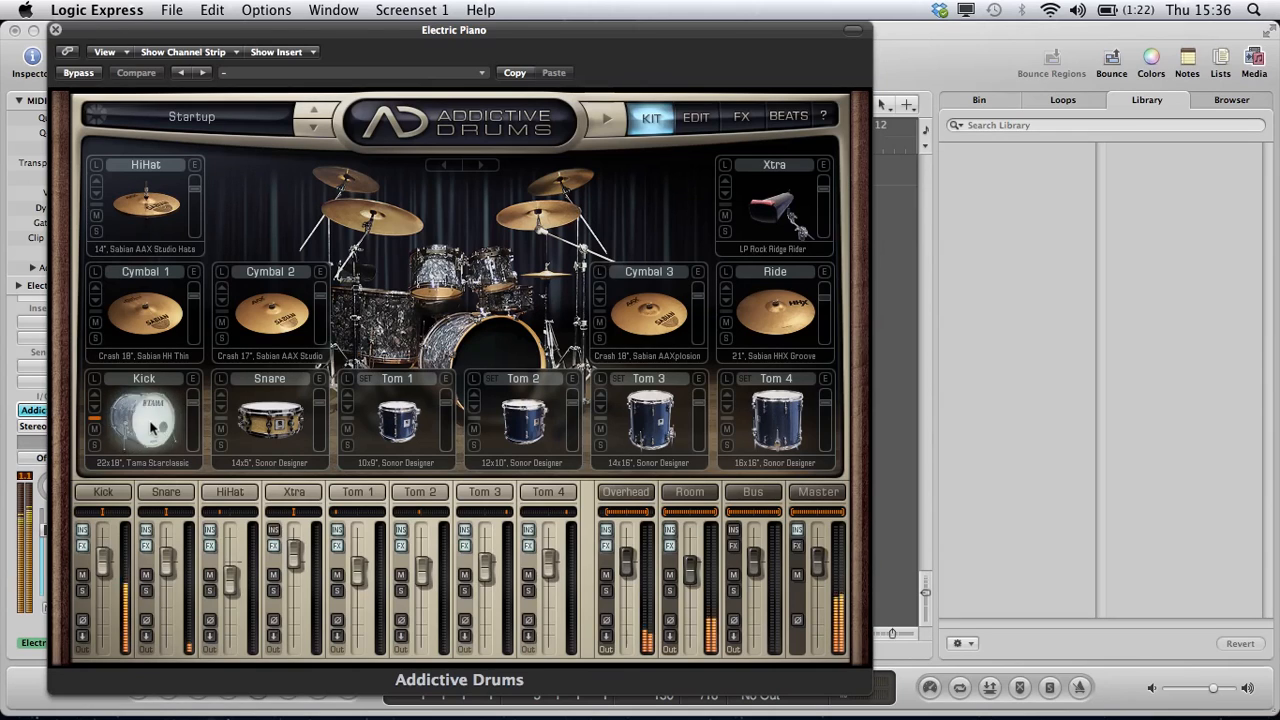
pyautogui.click(152, 428)
pyautogui.click(152, 428)
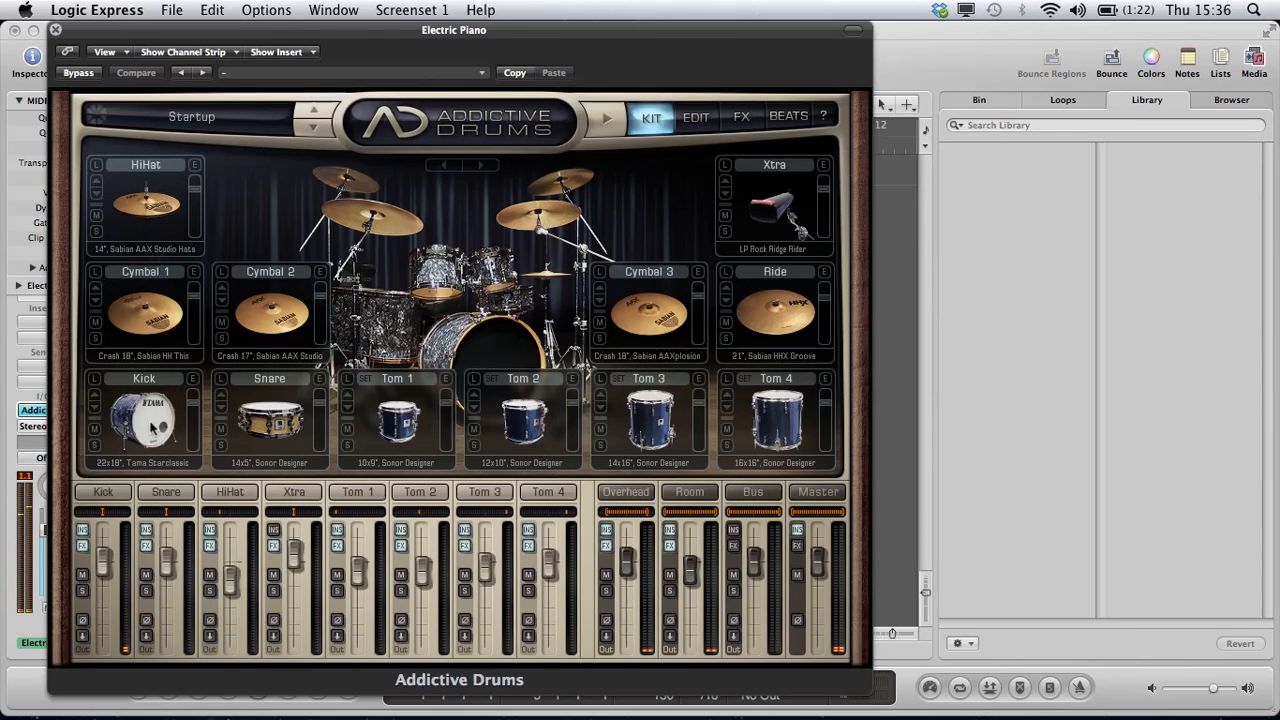
pyautogui.click(152, 428)
pyautogui.click(152, 428)
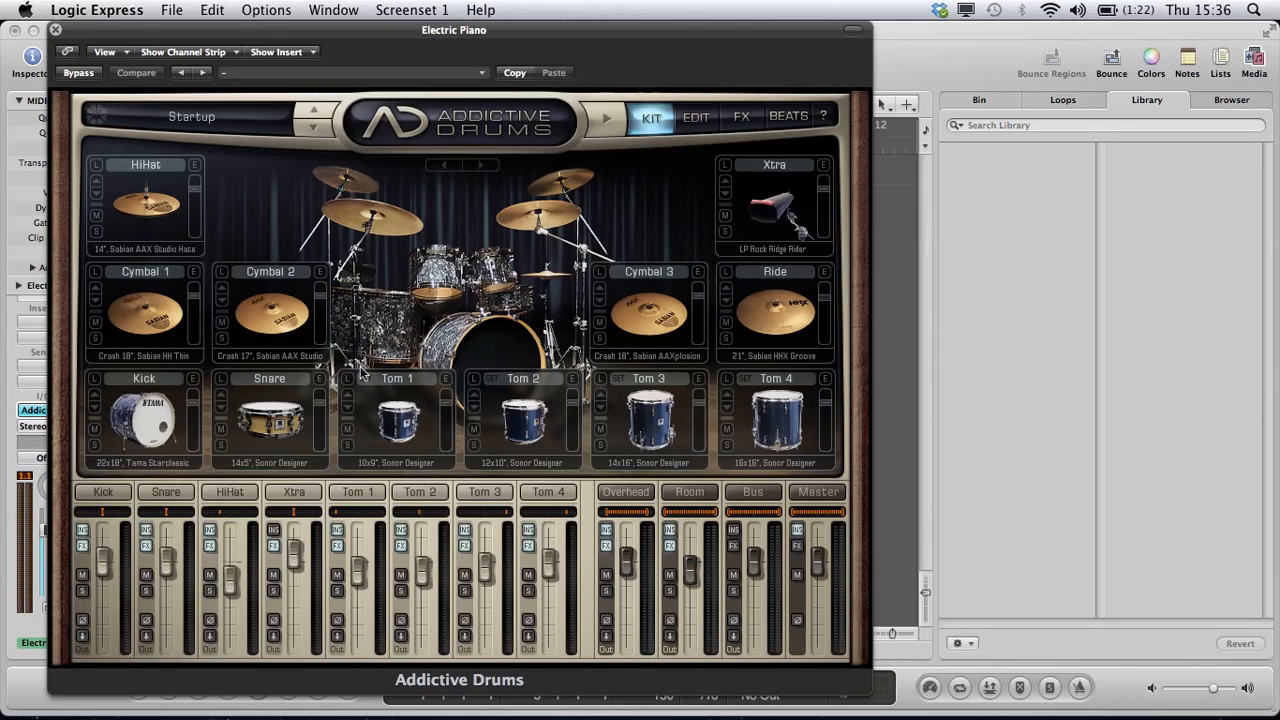
pyautogui.click(133, 437)
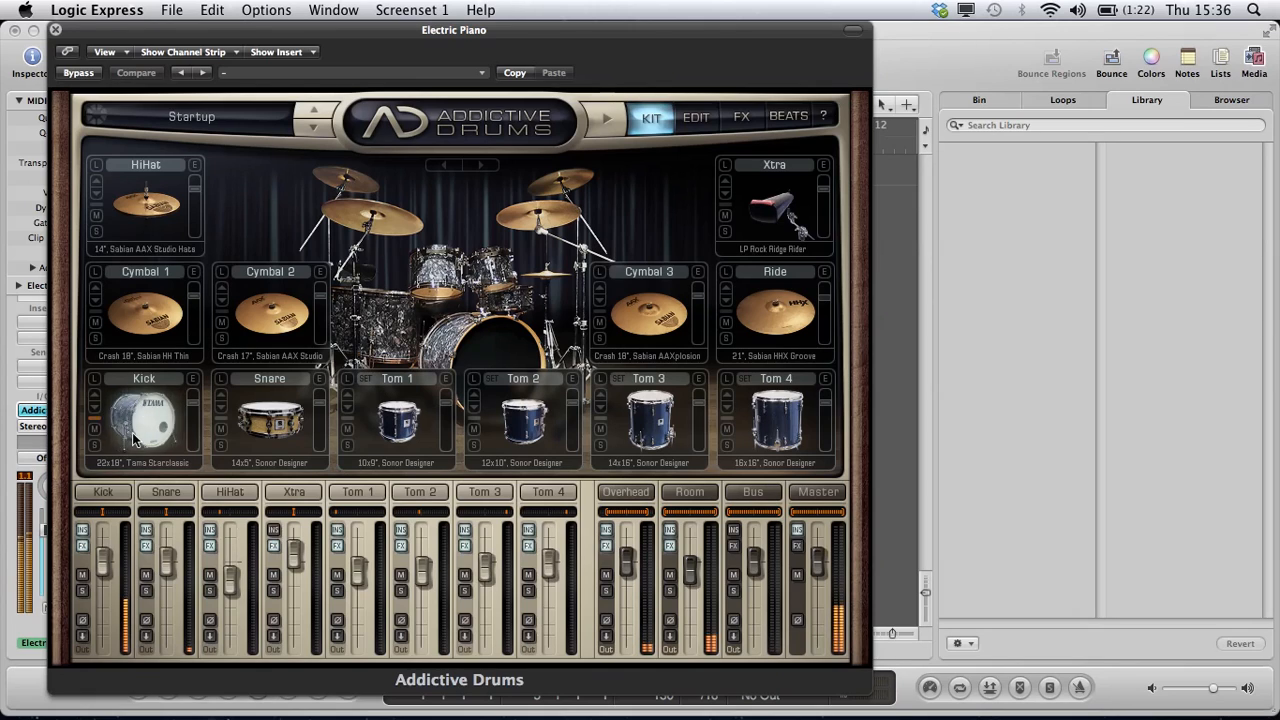
pyautogui.click(133, 437)
pyautogui.click(133, 437)
pyautogui.click(133, 437)
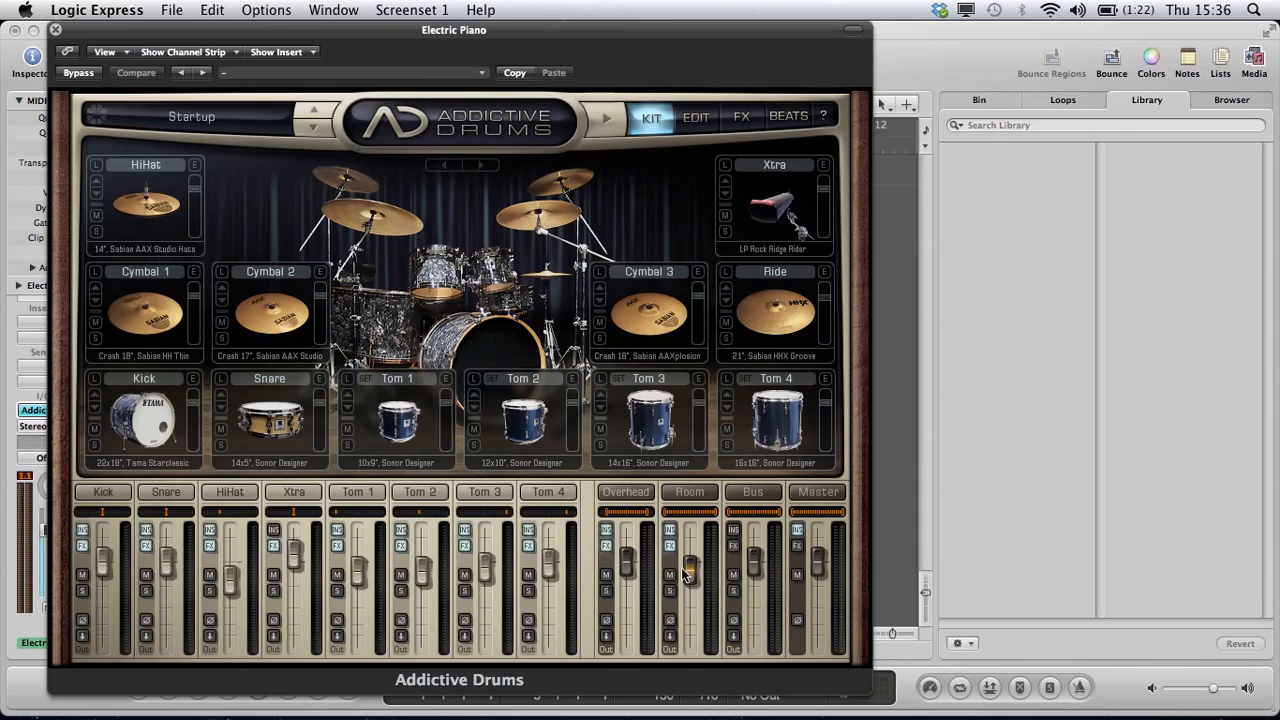
# - Lower the Room channel's fader to -∞ dB and audition the kick drum without the room mics
pyautogui.moveTo(688, 572); pyautogui.dragTo(683, 660)
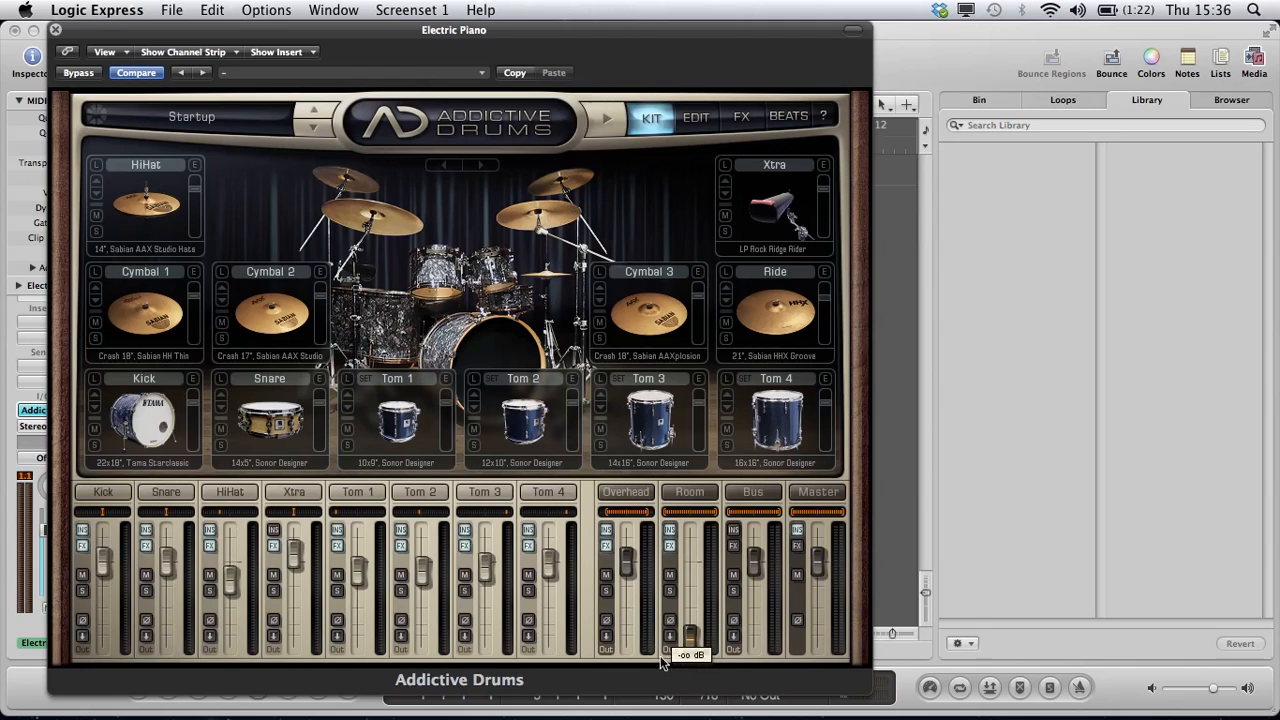
pyautogui.click(126, 420)
pyautogui.click(126, 420)
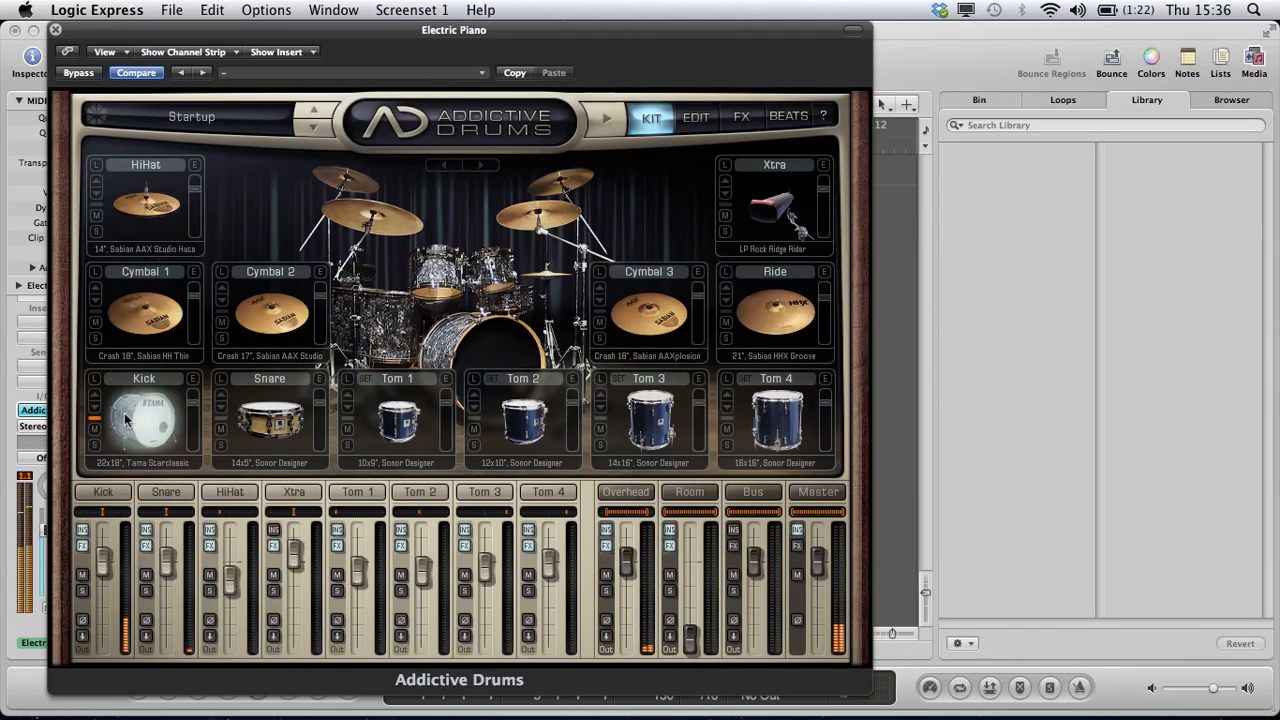
pyautogui.click(126, 420)
pyautogui.click(126, 420)
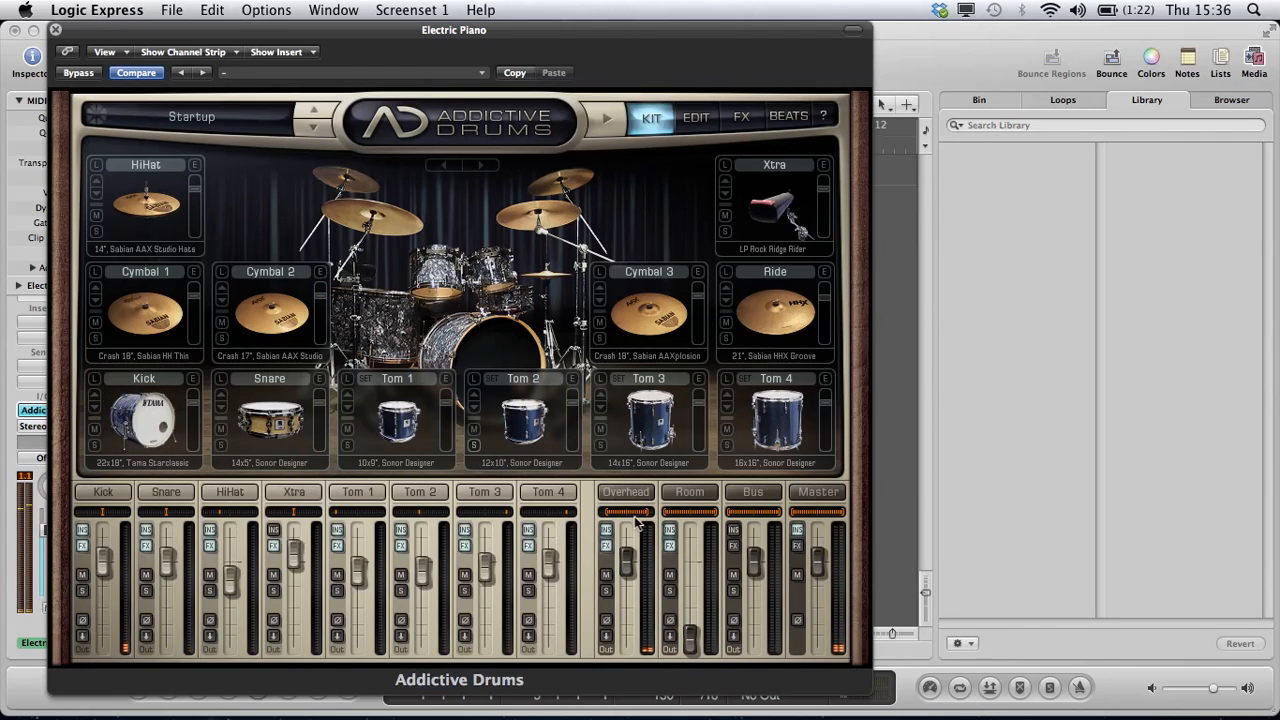
# - Try the kick drum with the Overhead fader fully down, and raise the Overhead and Room faders back up
pyautogui.moveTo(600, 700)
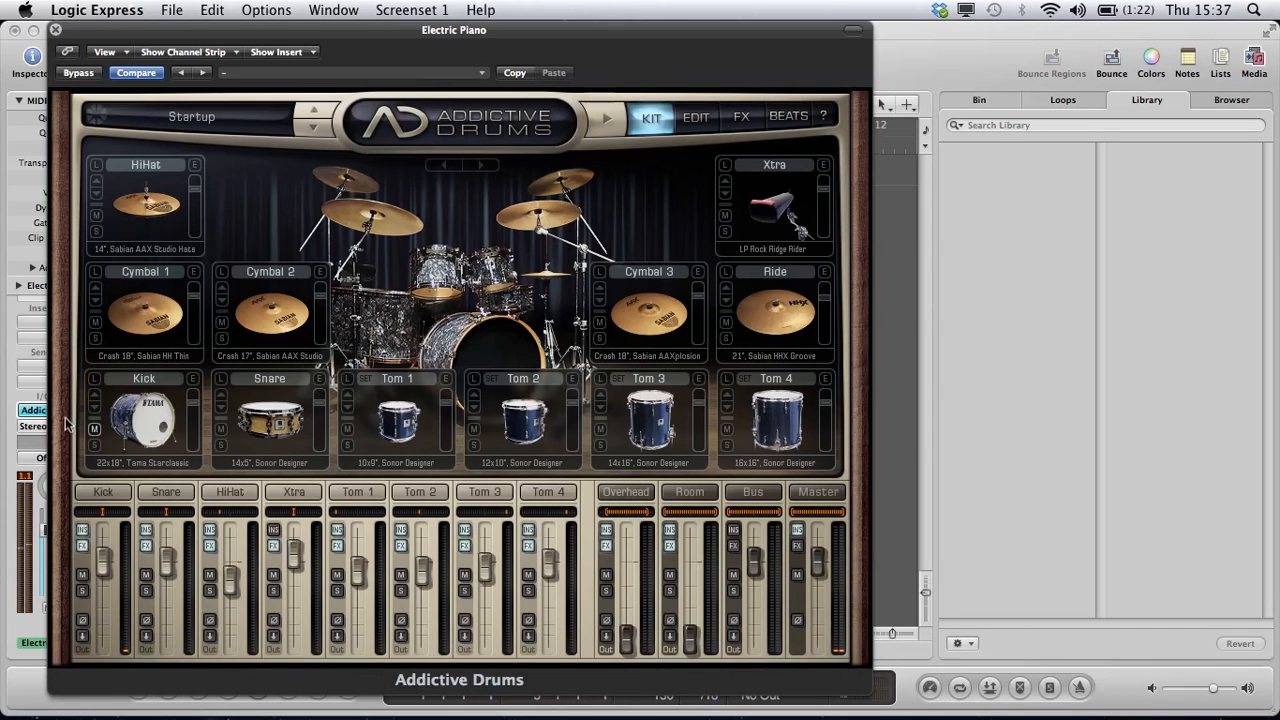
pyautogui.click(120, 425)
pyautogui.click(120, 425)
pyautogui.click(120, 425)
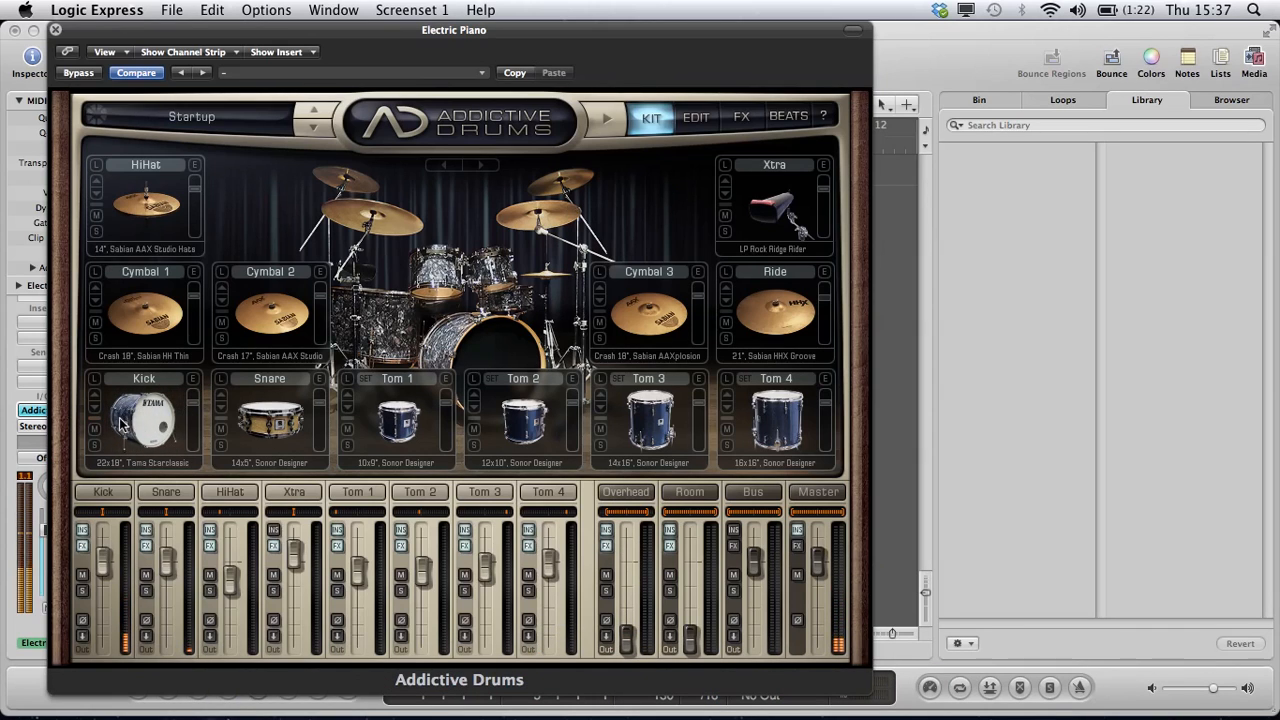
pyautogui.moveTo(628, 645); pyautogui.dragTo(627, 572)
pyautogui.moveTo(693, 630); pyautogui.dragTo(690, 566)
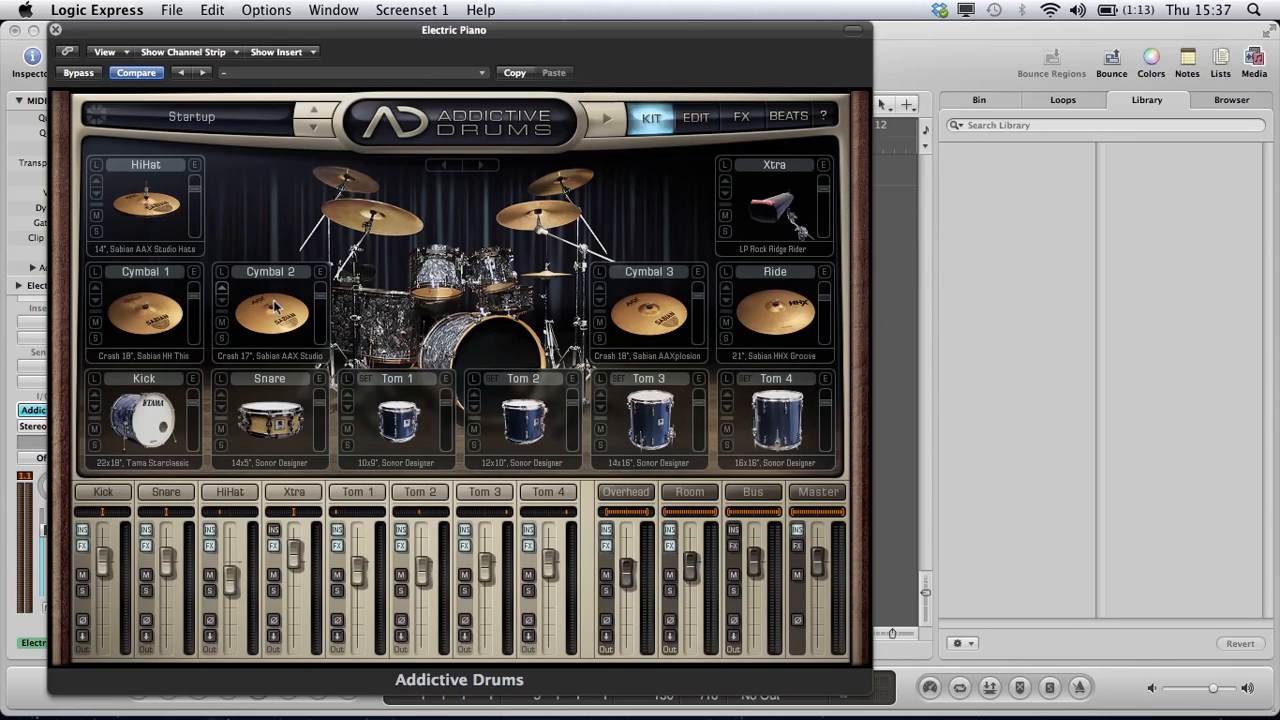
# - Cycle the kick through Pearl Masterworks, Ludwig Vistalite and DW Collector's, returning to the 22x18" Tama Starclassic
pyautogui.click(96, 400)
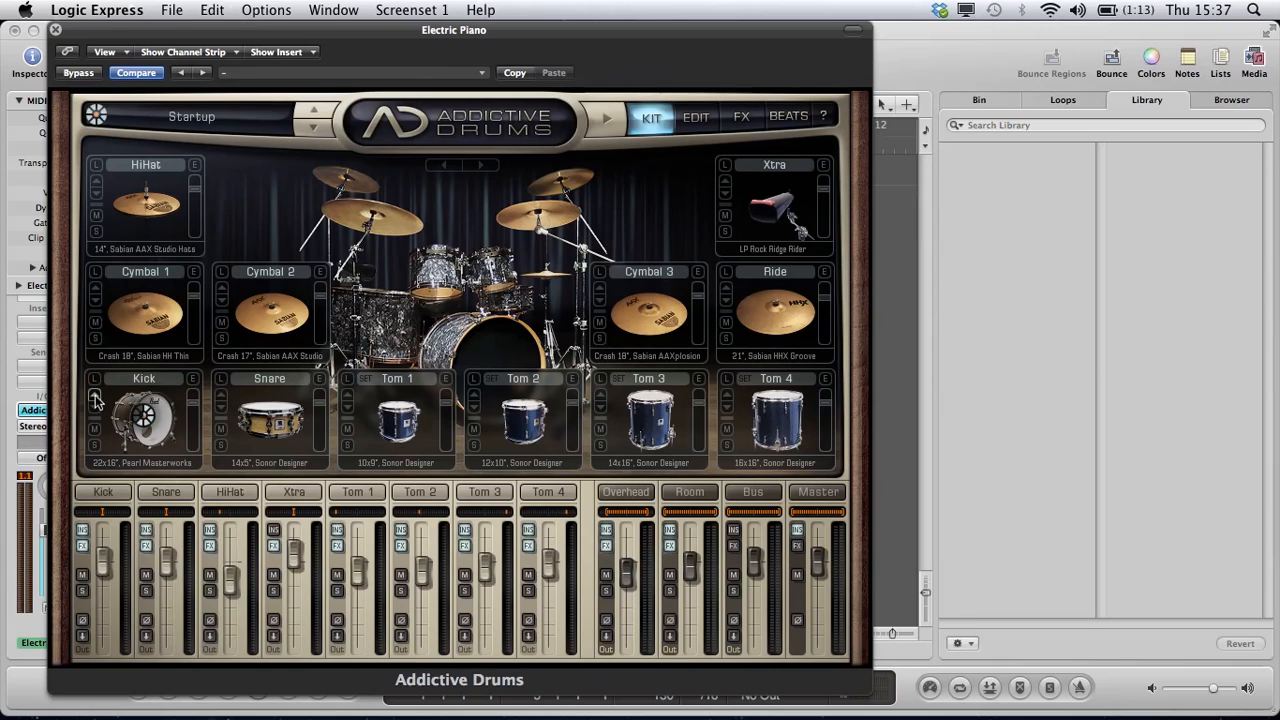
pyautogui.click(96, 400)
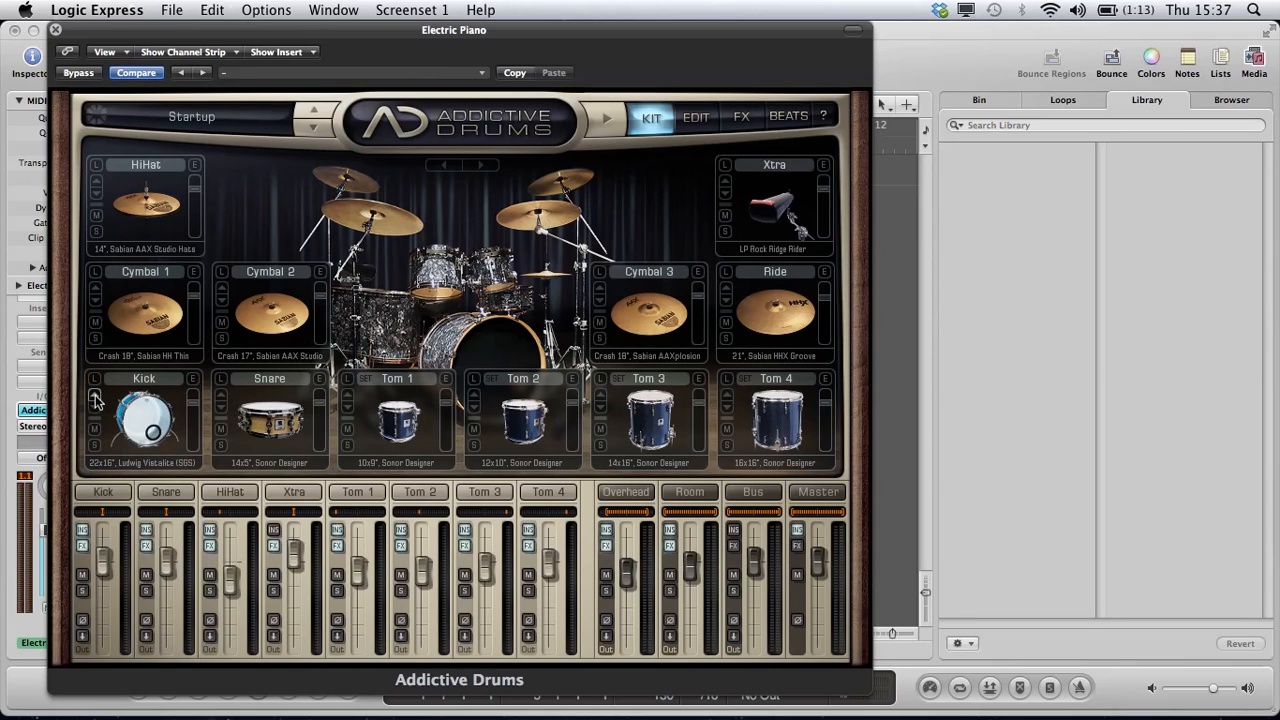
pyautogui.click(96, 400)
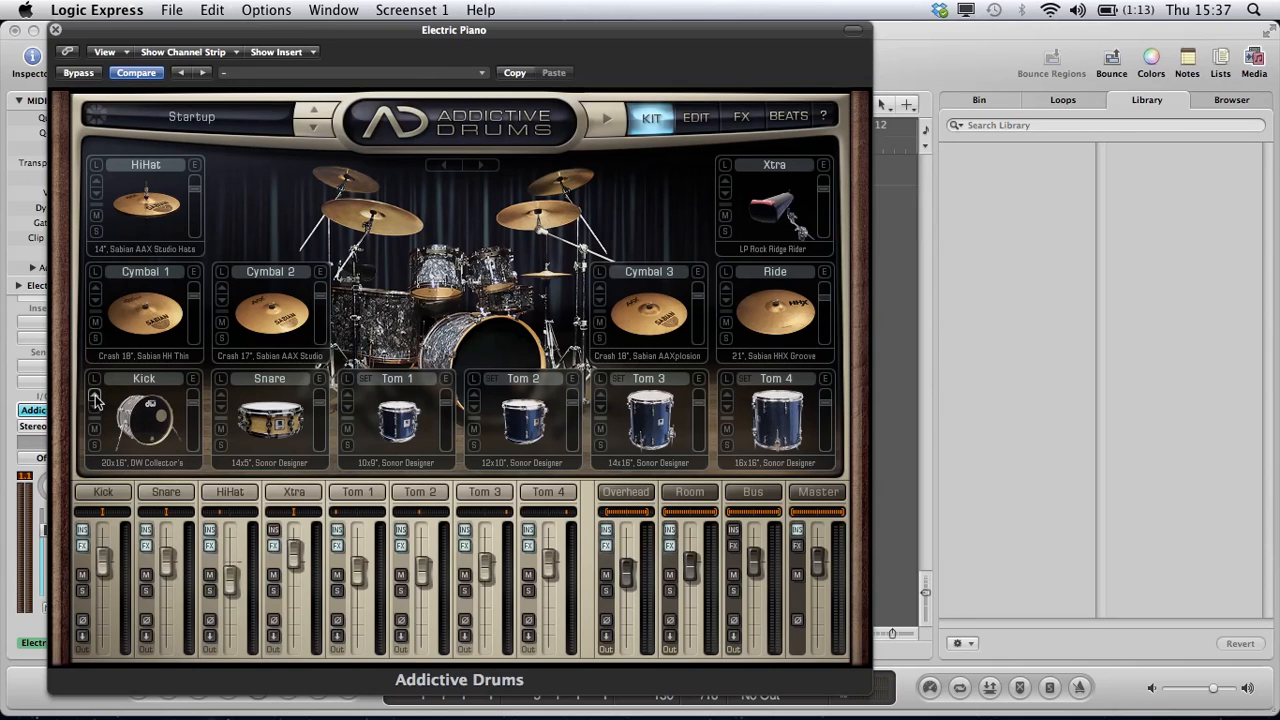
pyautogui.click(95, 409)
pyautogui.click(95, 409)
pyautogui.click(95, 409)
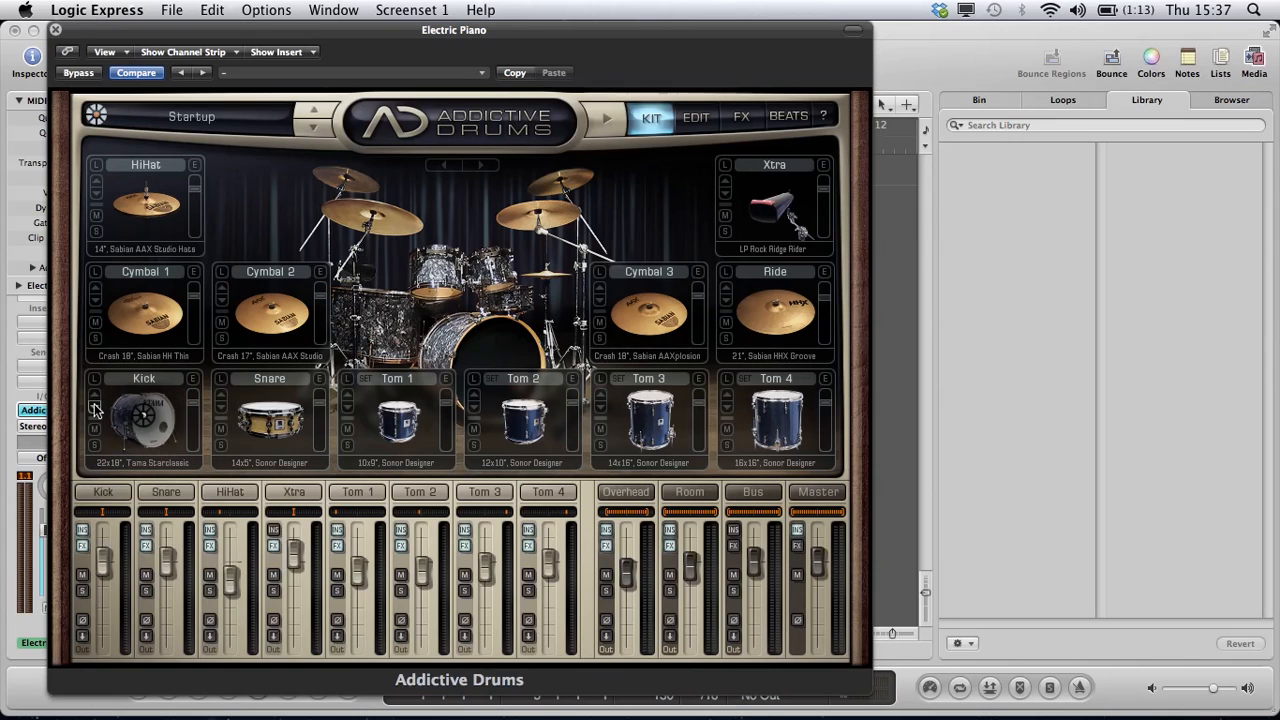
pyautogui.click(134, 327)
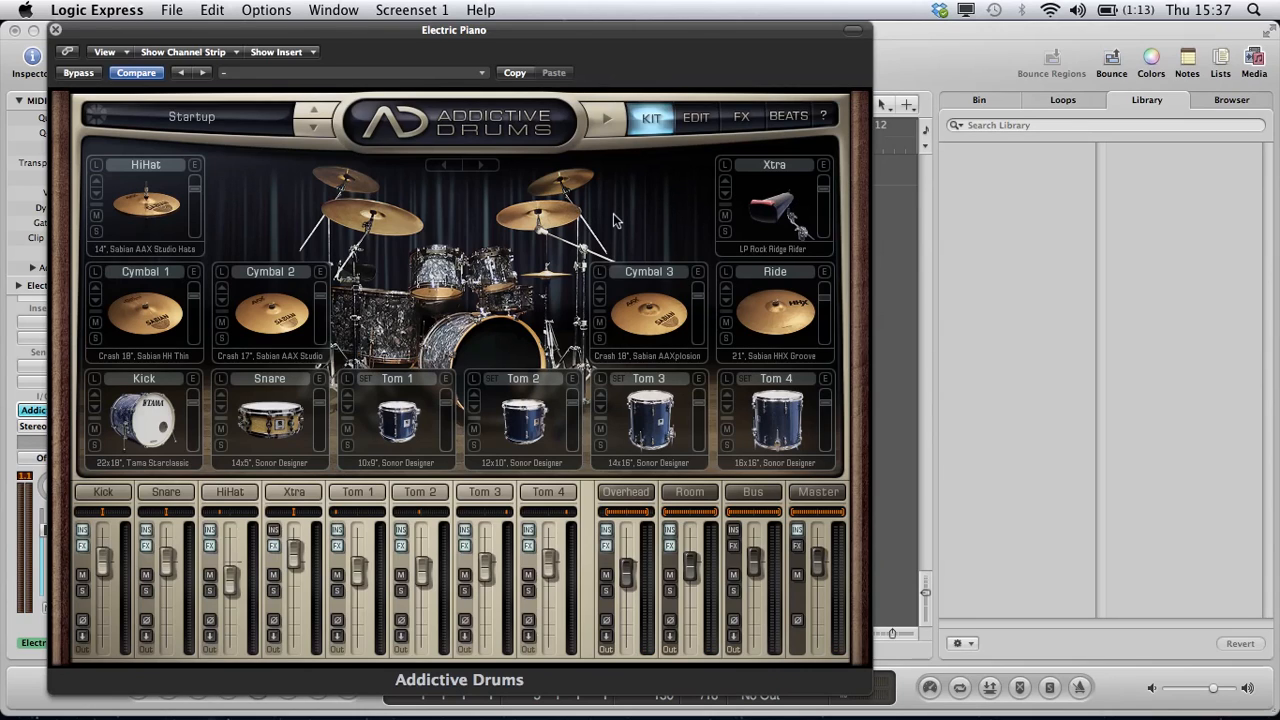
# - Try LP Black Beauty and an empty slot for Xtra, restore LP Rock Ridge Rider, and audition the Xtra and Ride pieces
pyautogui.click(726, 184)
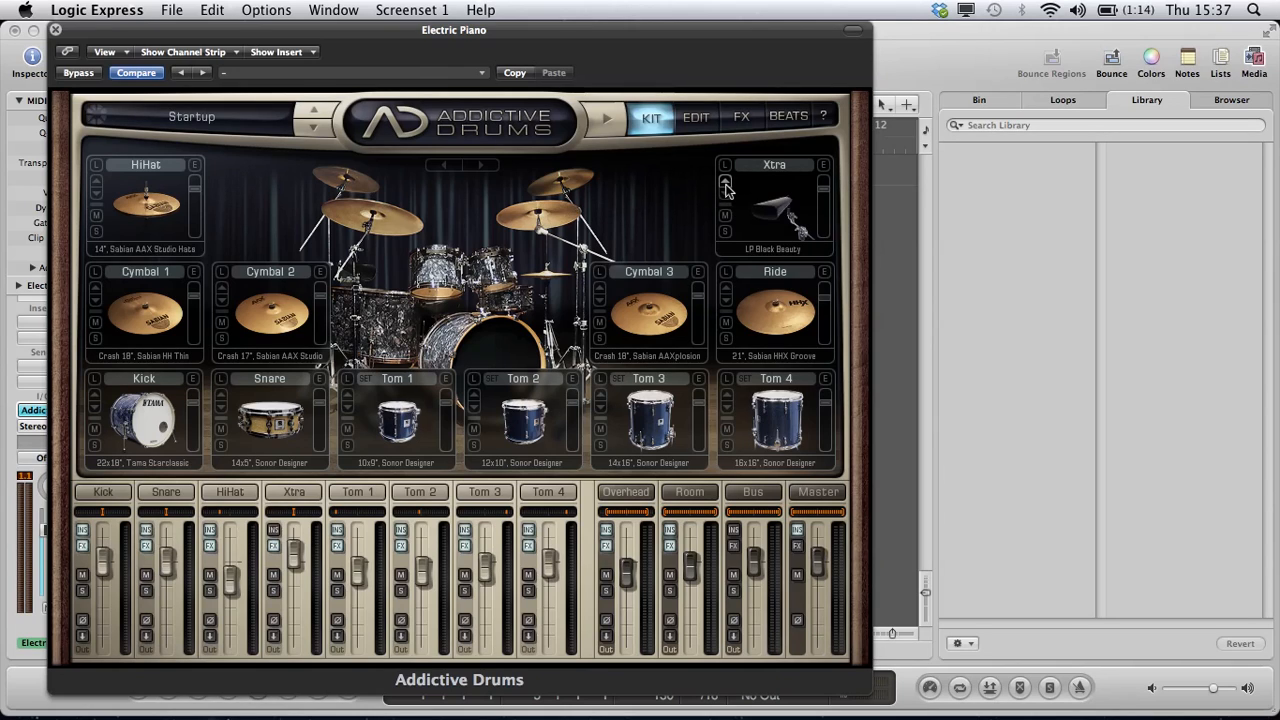
pyautogui.click(727, 186)
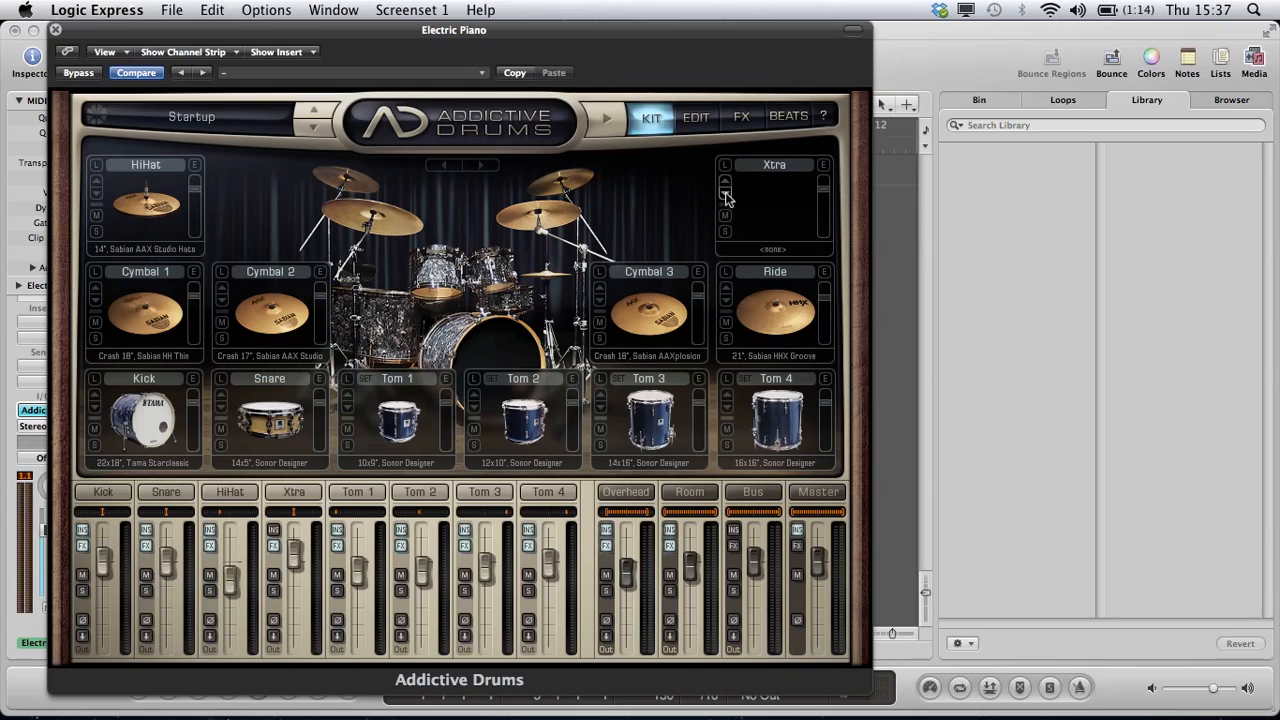
pyautogui.click(727, 196)
pyautogui.click(727, 197)
pyautogui.click(726, 186)
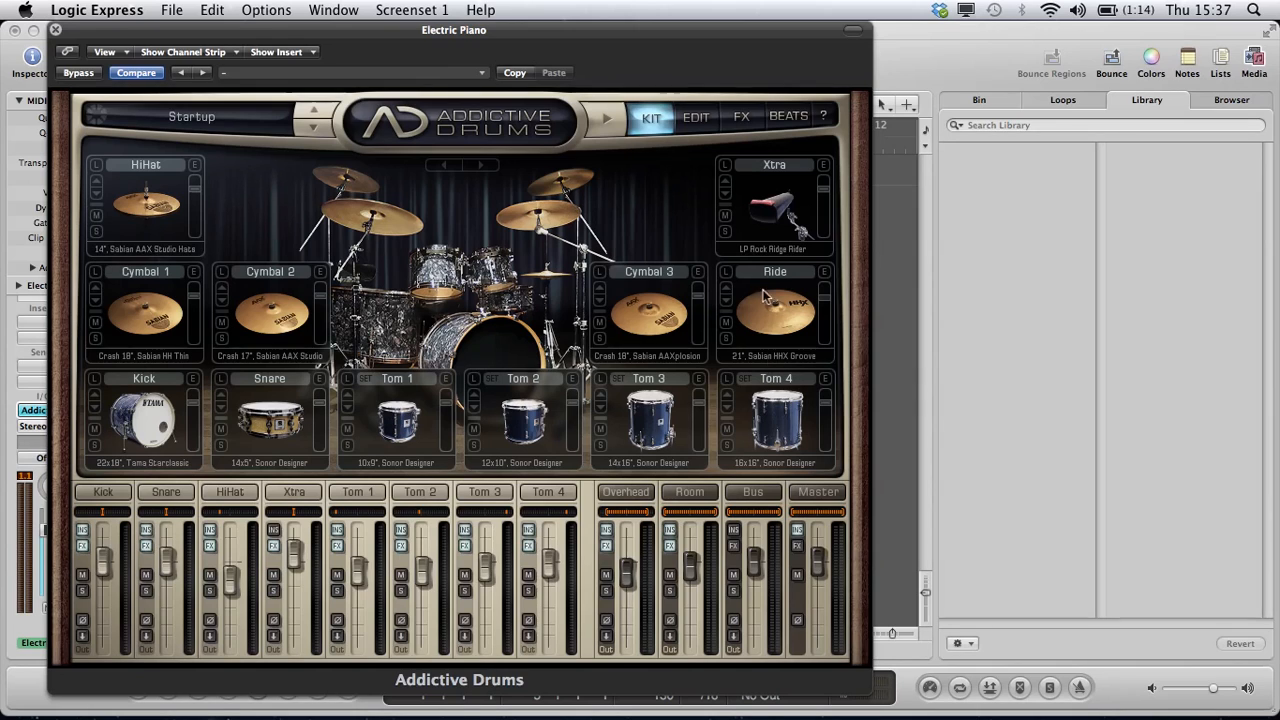
pyautogui.click(770, 228)
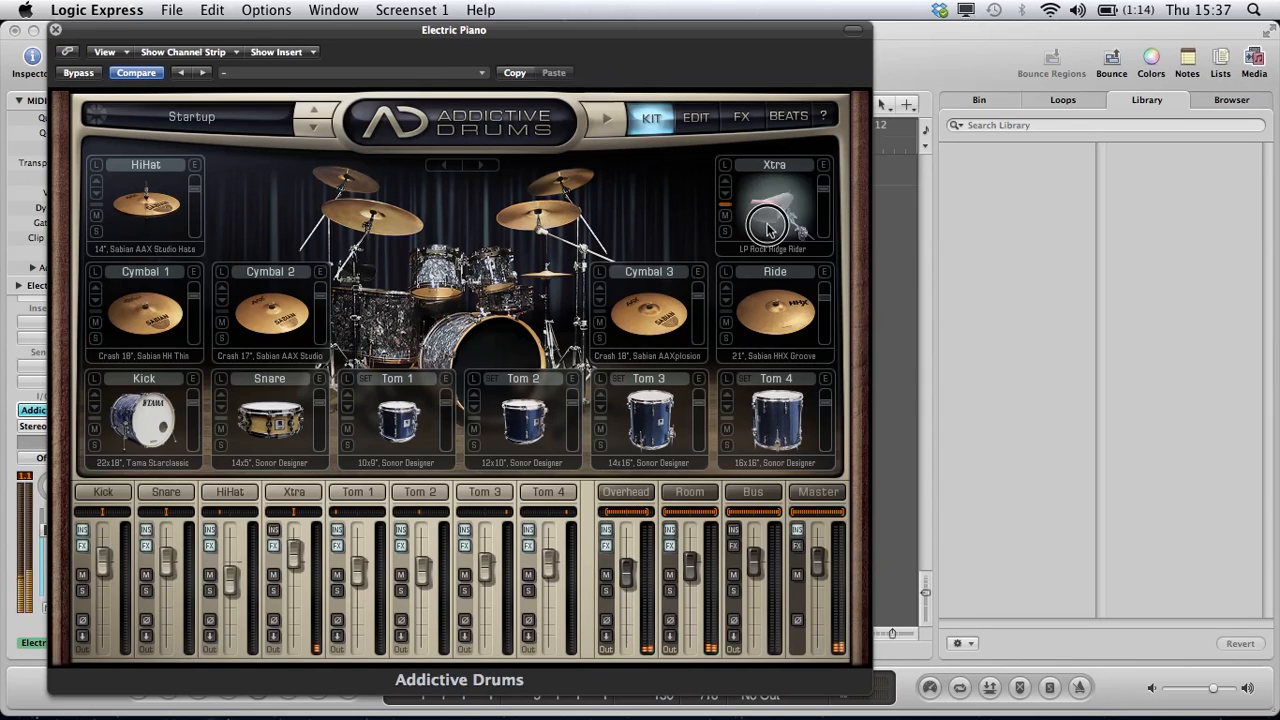
pyautogui.click(776, 299)
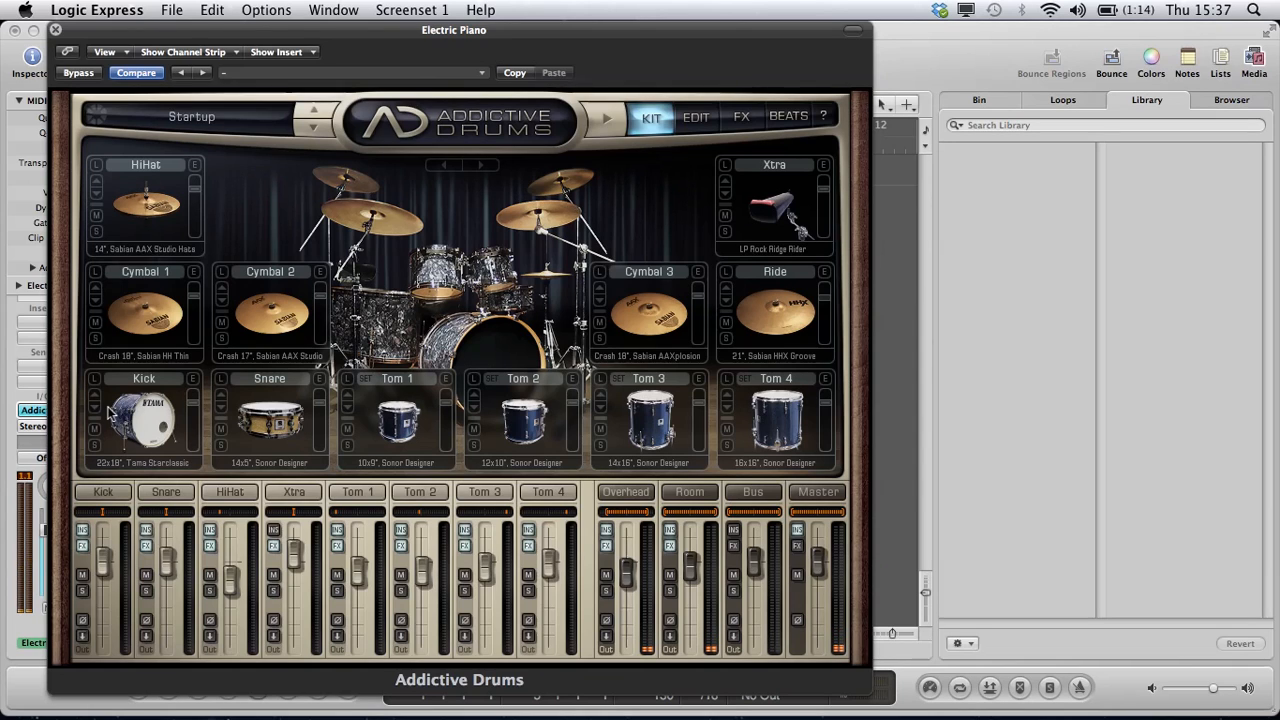
# - Enable the kick's volume envelope with a -2.28 dB sustain level and 5.00 s sustain time, and set its mic balance fully to Beater
pyautogui.click(684, 124)
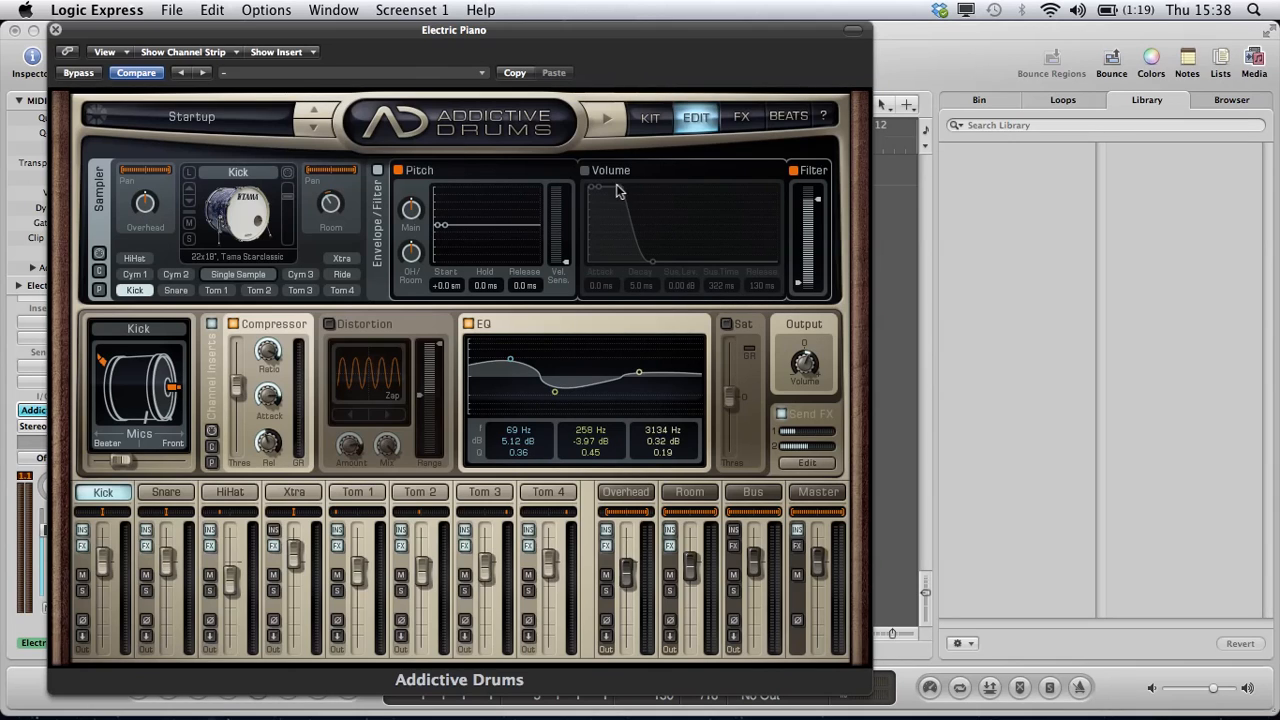
pyautogui.moveTo(619, 188); pyautogui.dragTo(705, 190)
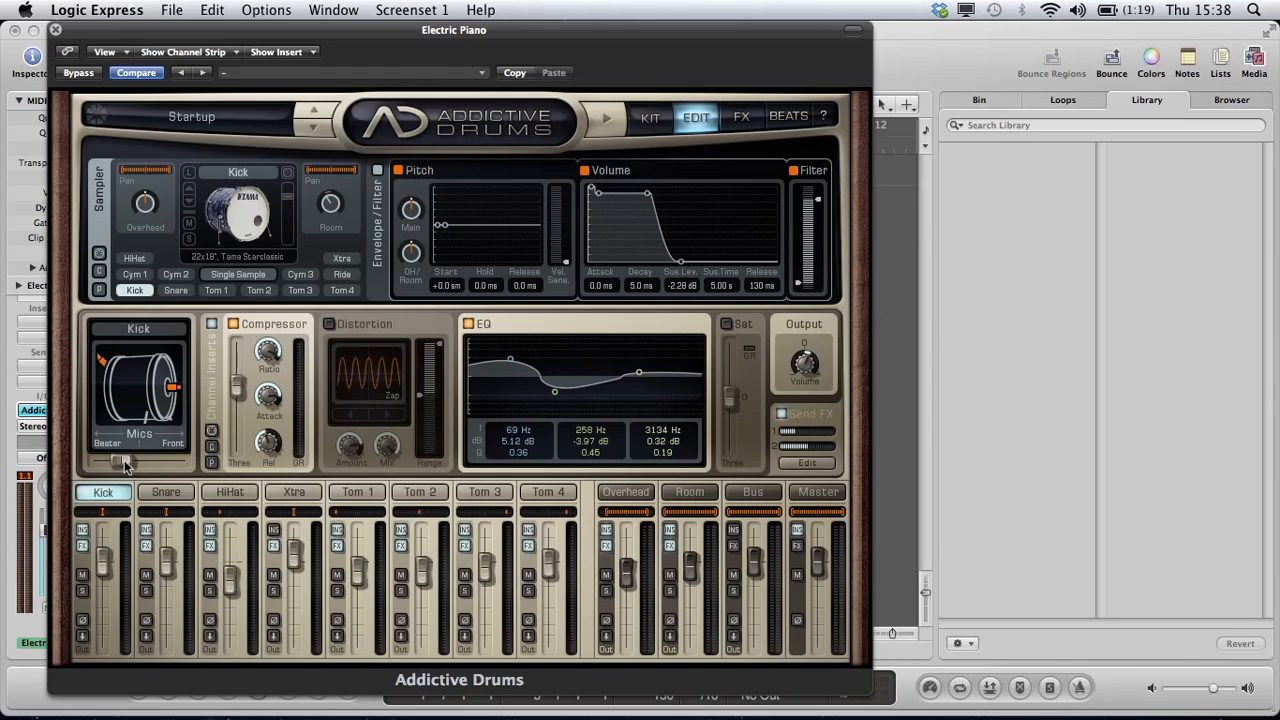
pyautogui.moveTo(126, 458); pyautogui.dragTo(91, 463)
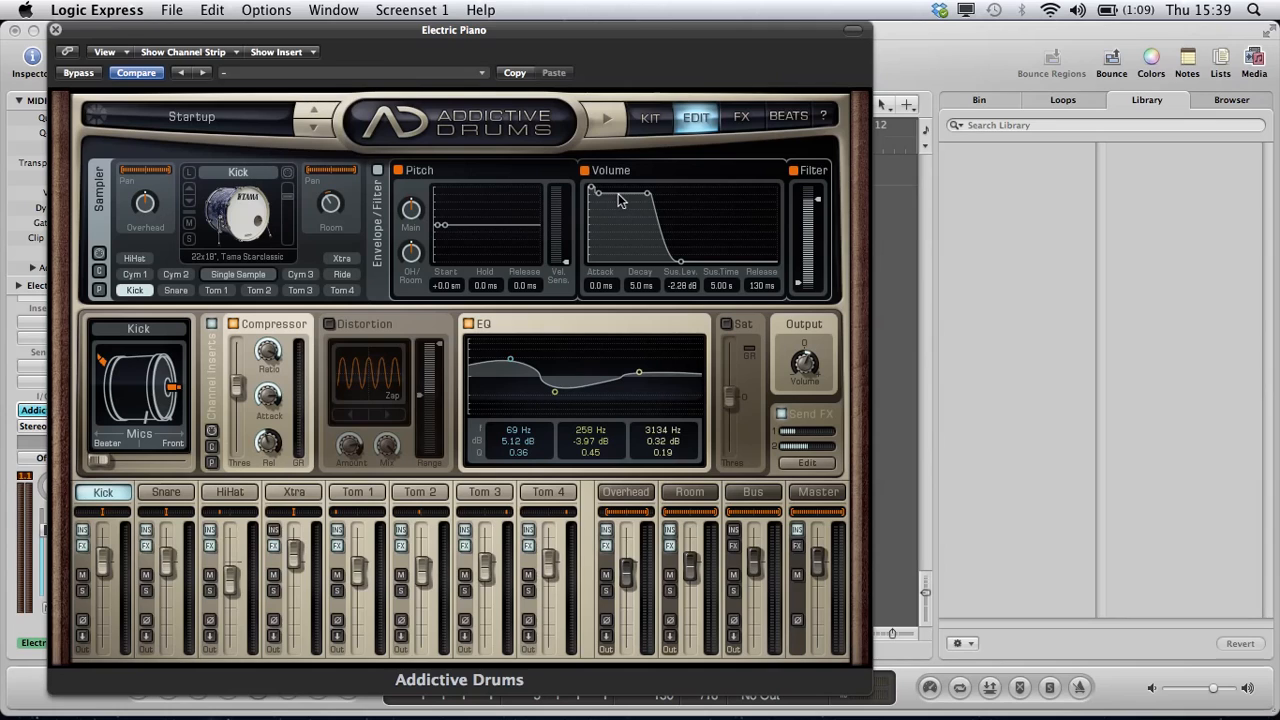
# - Change the Reverb 1 effect's type to Ambience
pyautogui.click(740, 118)
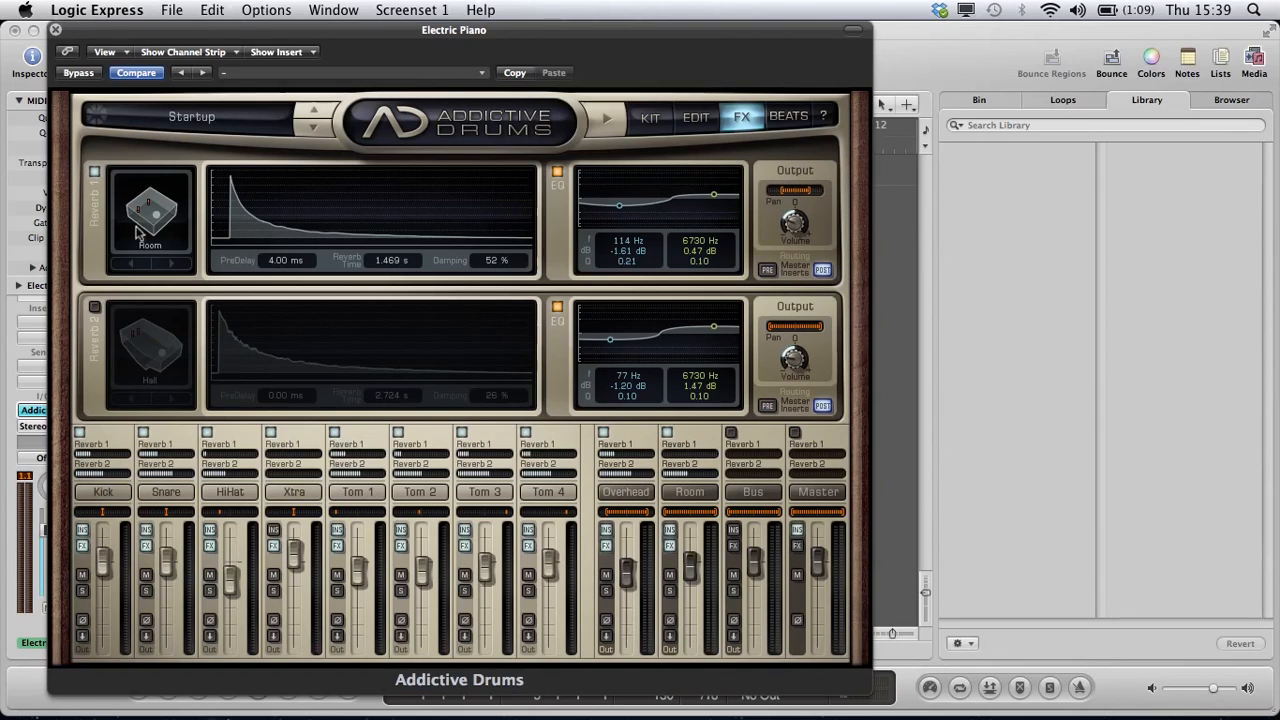
pyautogui.click(169, 264)
pyautogui.click(169, 264)
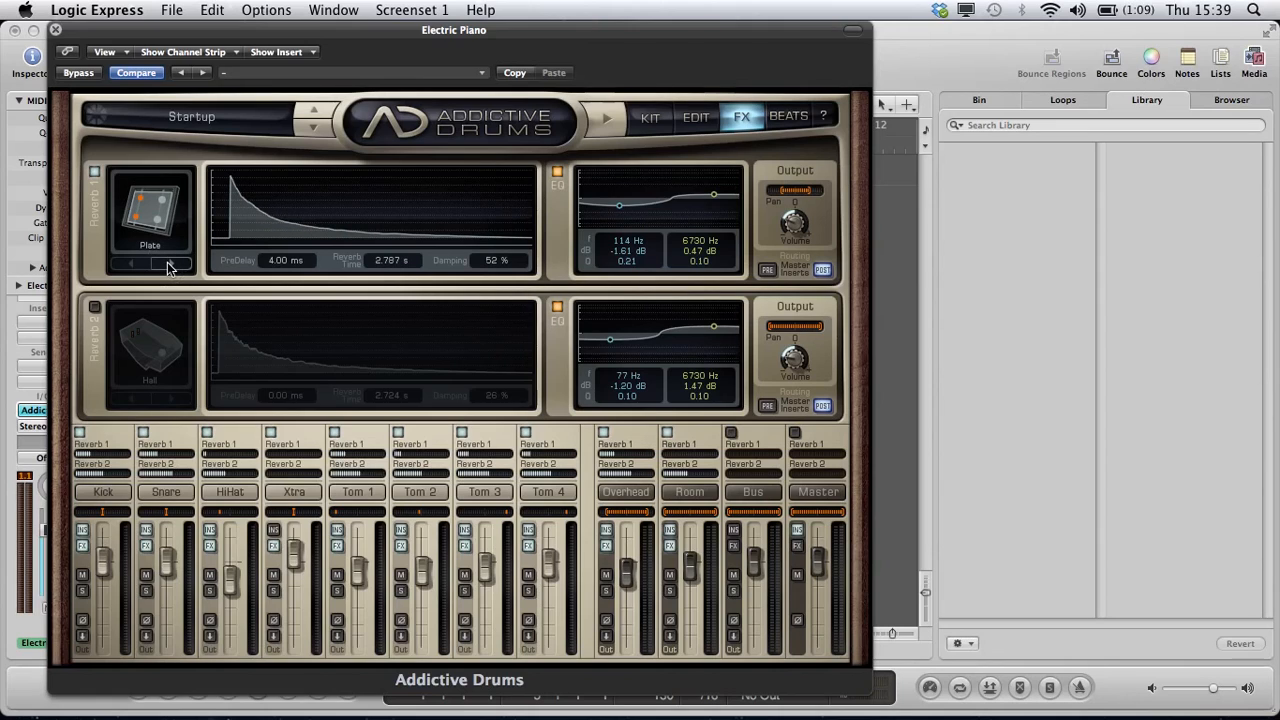
pyautogui.click(169, 264)
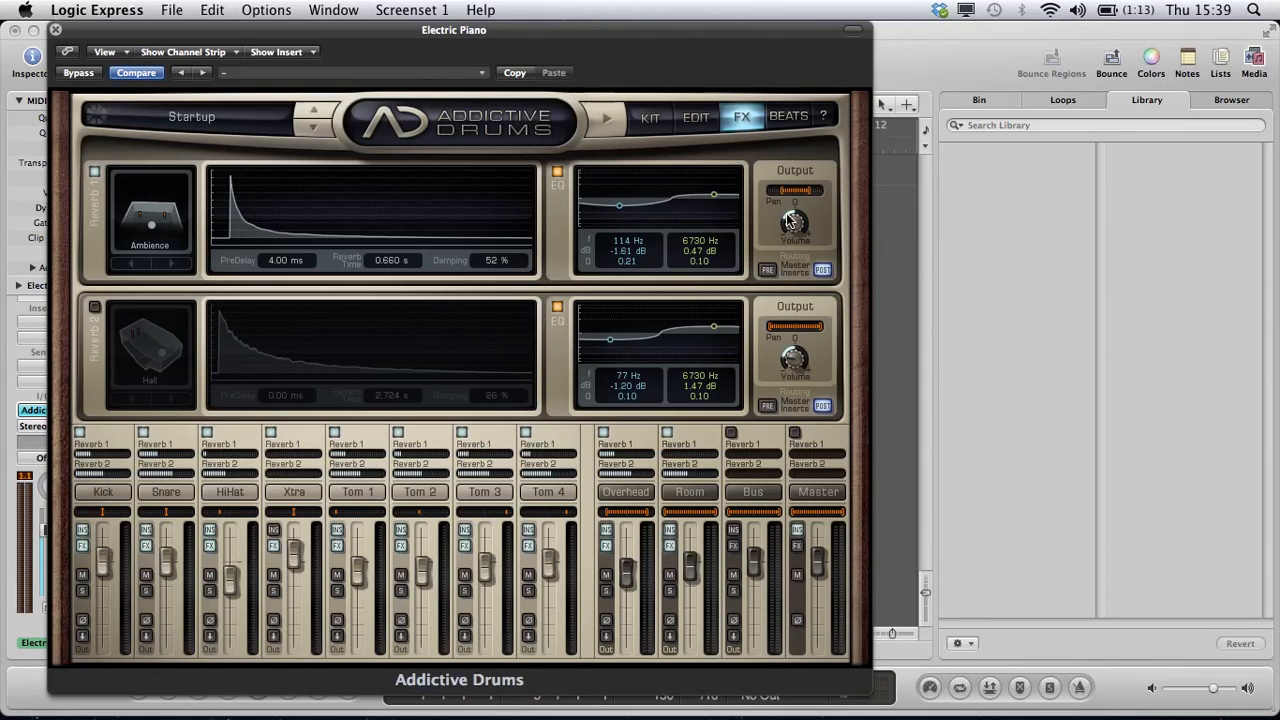
# - Look over the beats library and the Tom 3 channel's edit settings, and return to the kit view
pyautogui.click(790, 120)
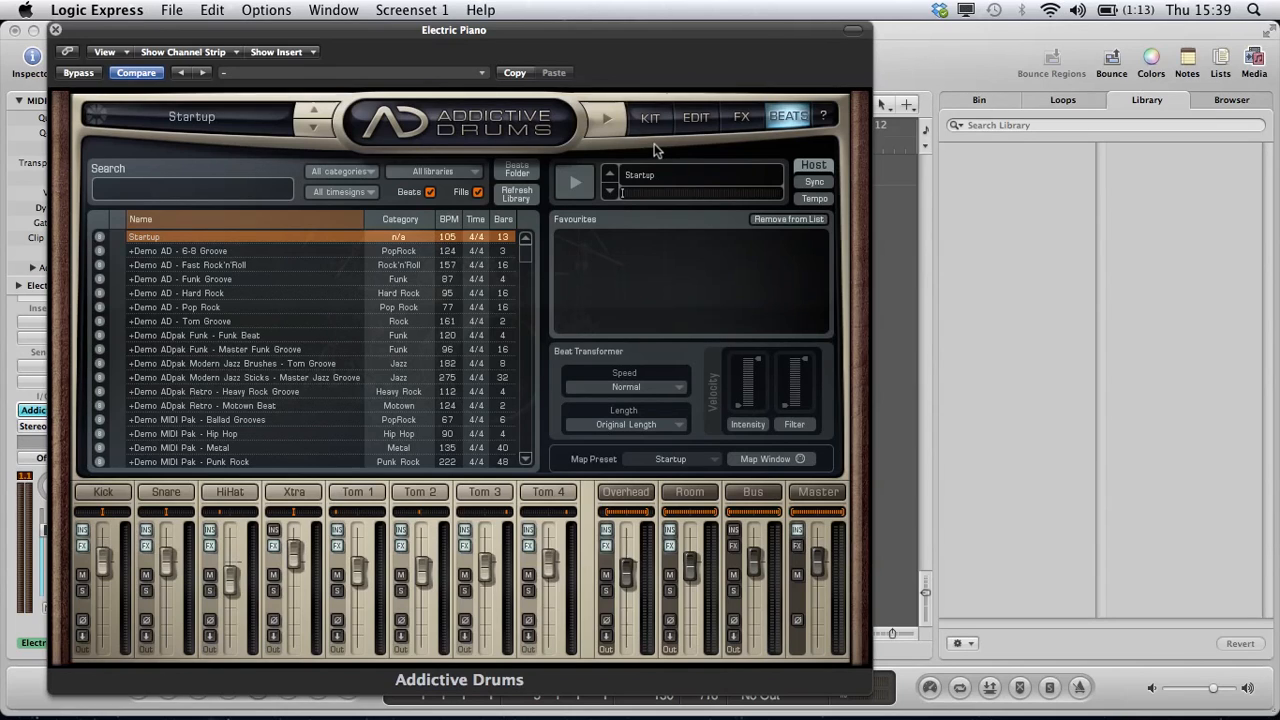
pyautogui.click(505, 496)
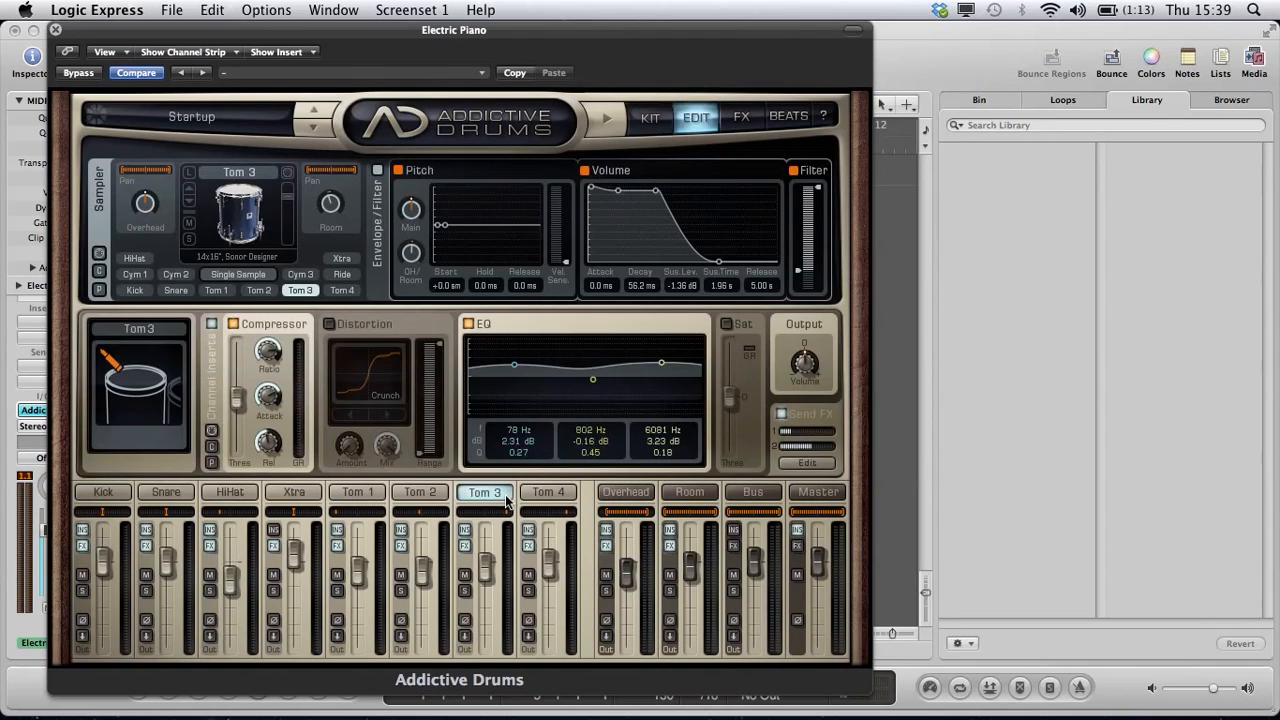
pyautogui.click(647, 126)
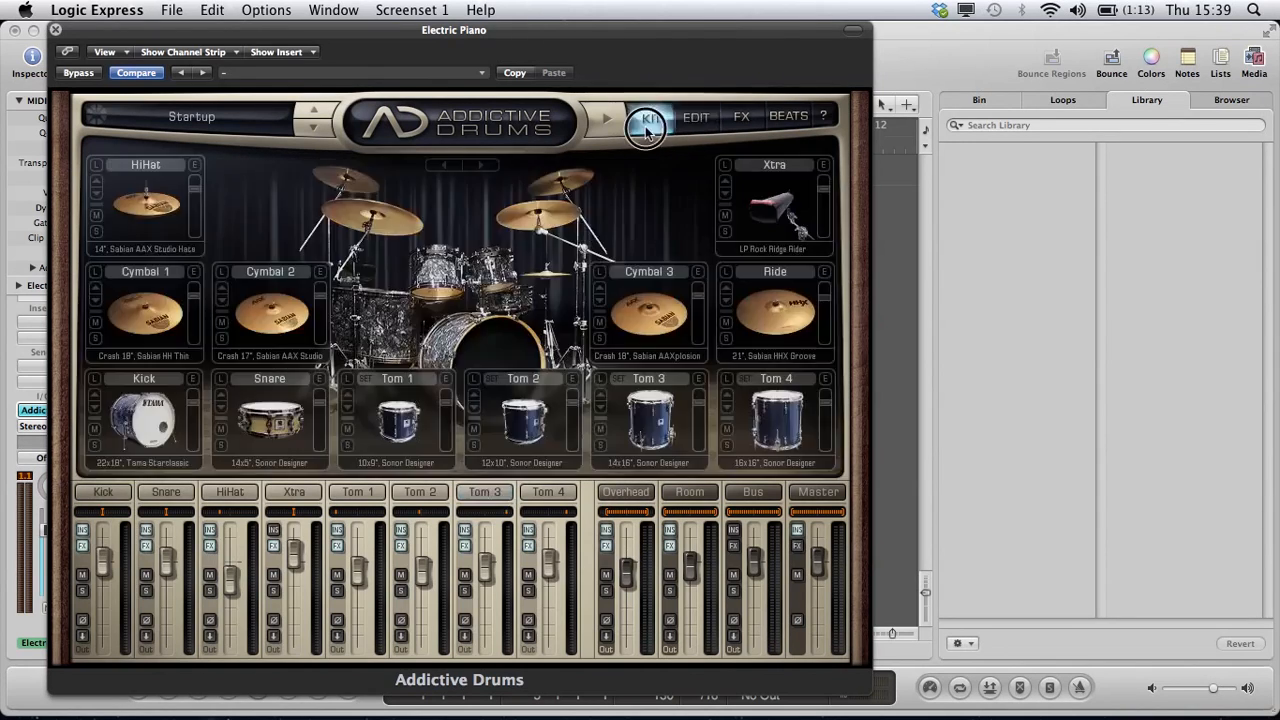